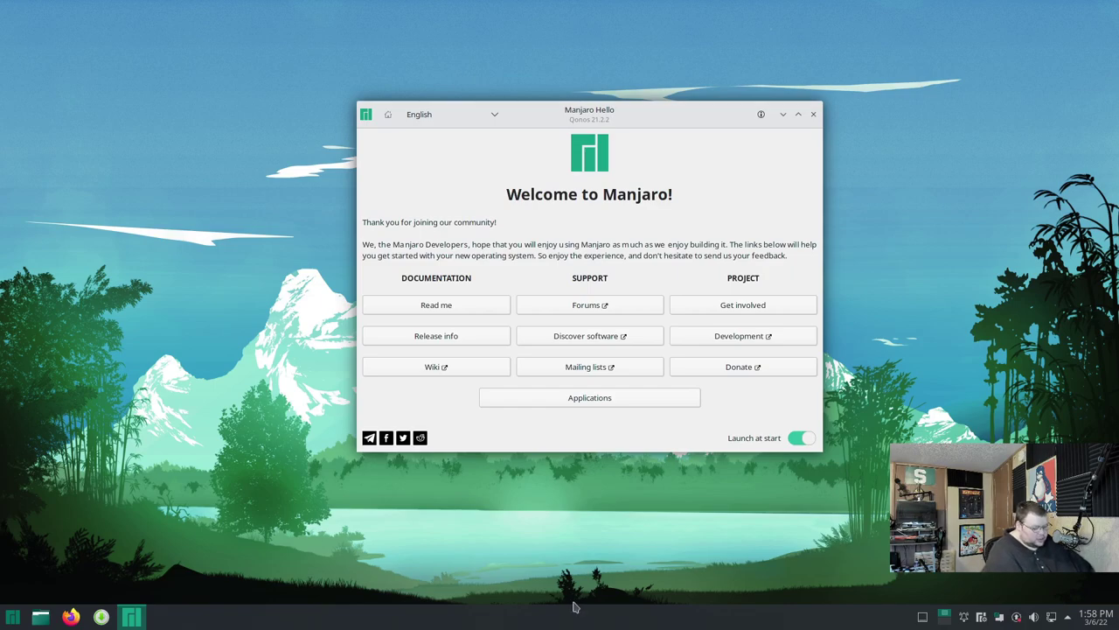
# Open a terminal window, move it toward the middle of the desktop and enlarge its text by two increments.
pyautogui.hotkey('ctrl', 'alt', 't')
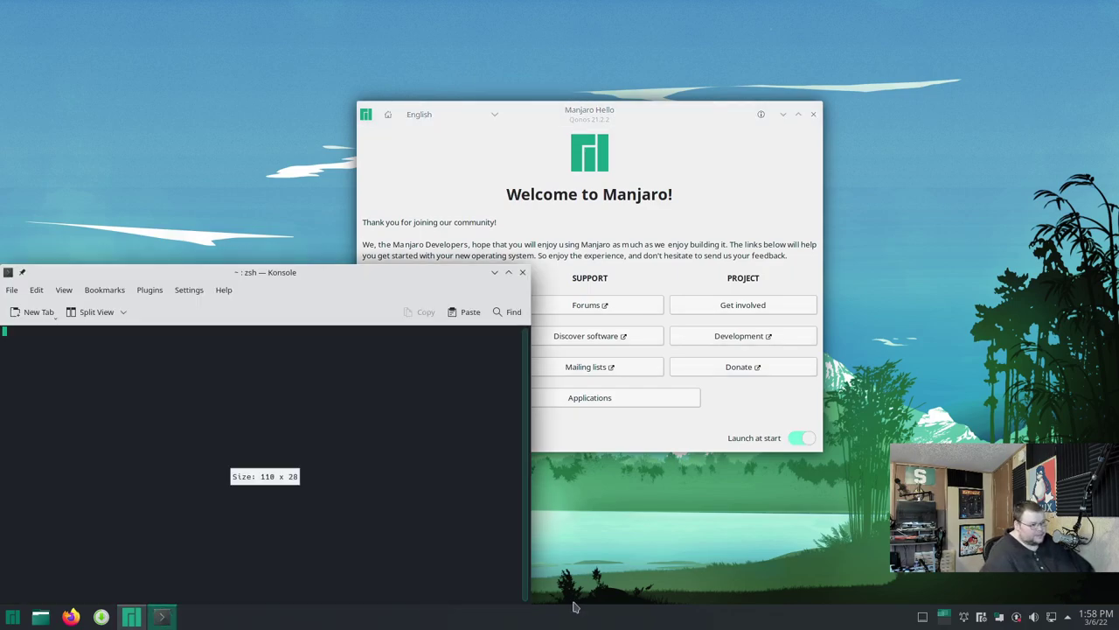
pyautogui.moveTo(295, 273); pyautogui.dragTo(509, 166)
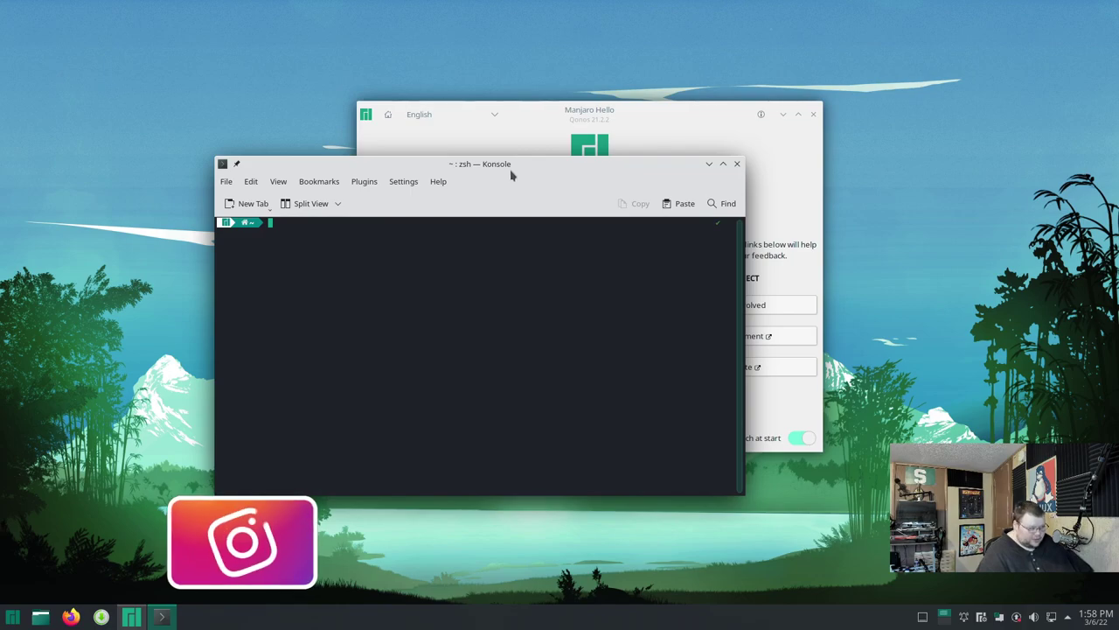
pyautogui.hotkey('ctrl', '+')
pyautogui.hotkey('ctrl', '+')
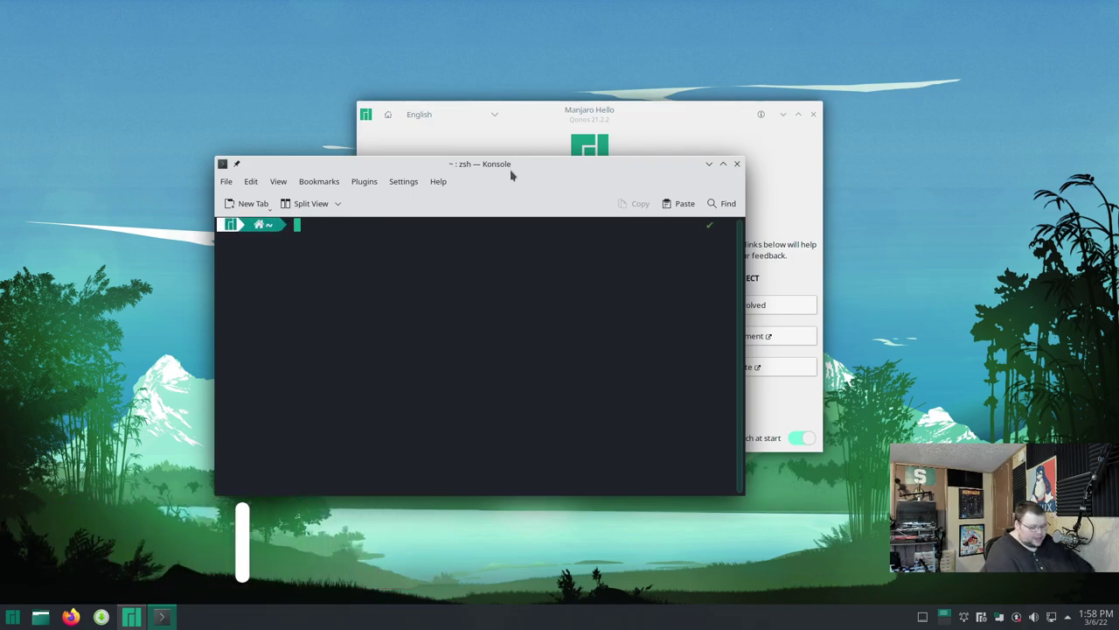
# Run sudo pacman -Syyu with the account password and accept with y the packages that should be upgraded first.
pyautogui.write('sudo pac')
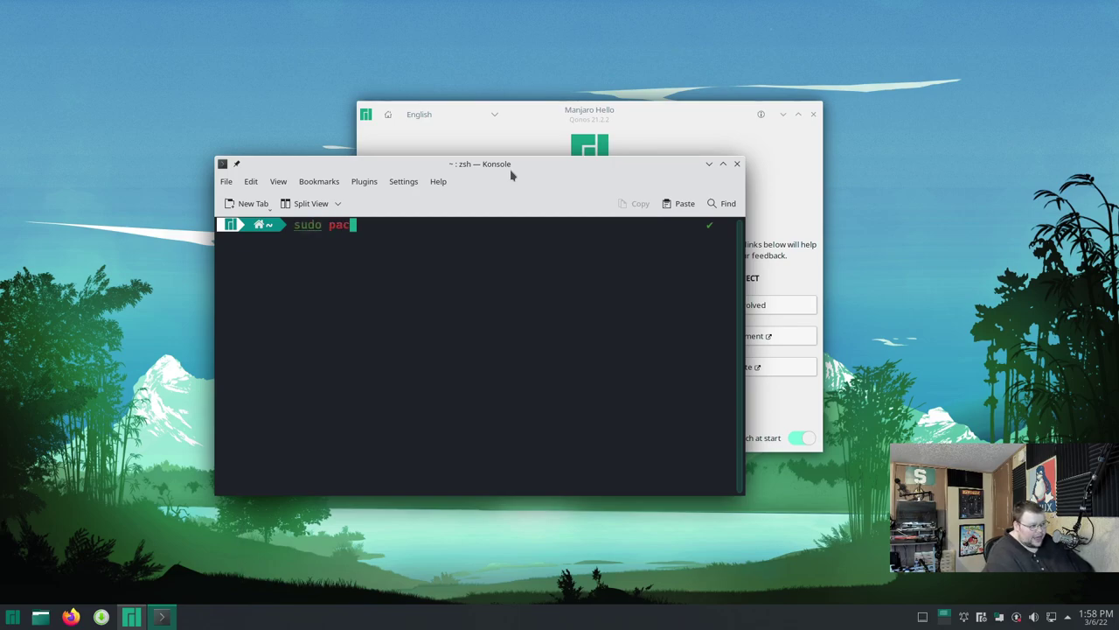
pyautogui.write('man -Syyu')
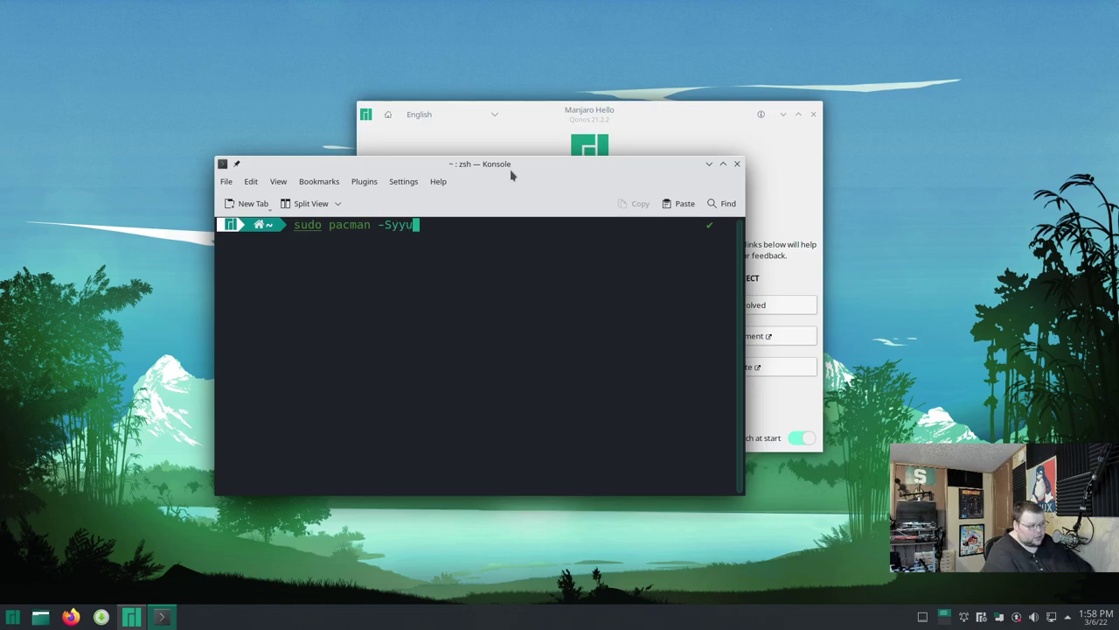
pyautogui.press('Return')
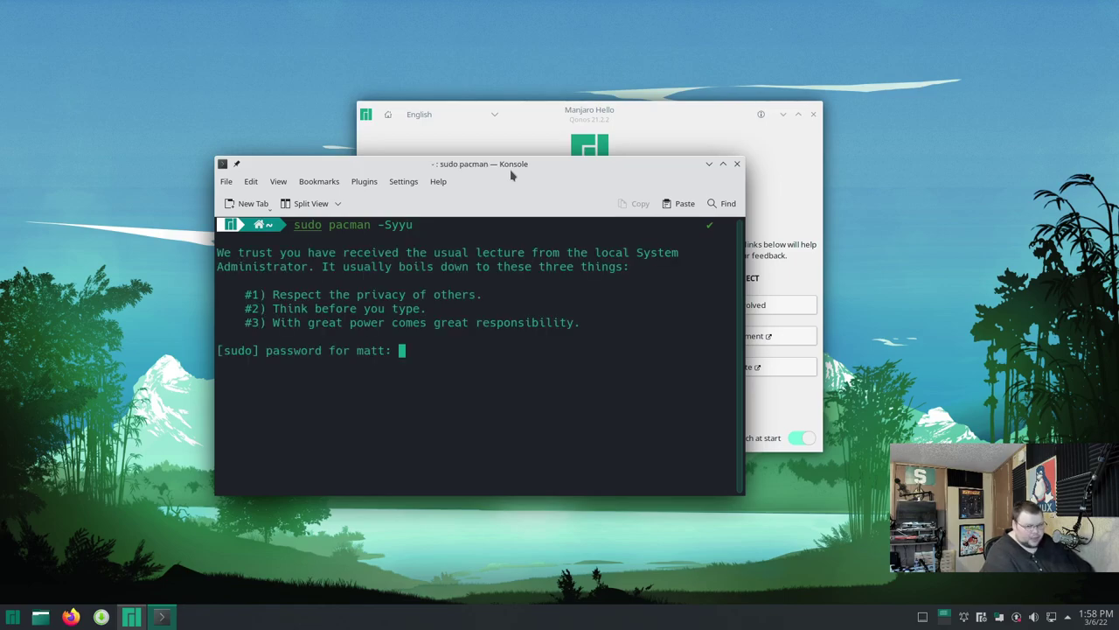
pyautogui.press('Return')
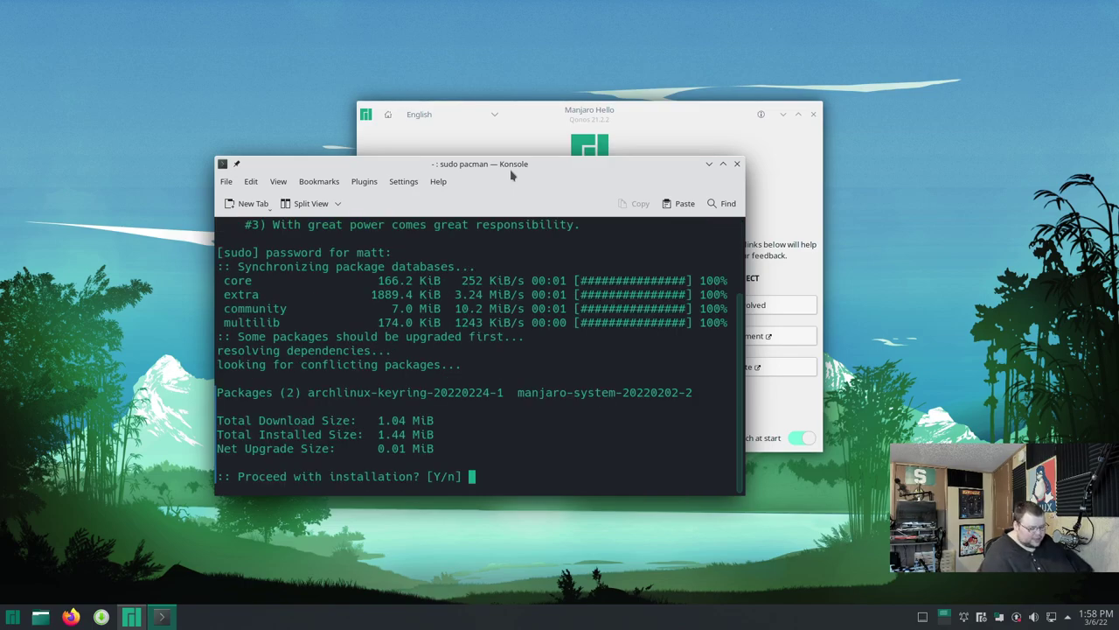
pyautogui.write('y')
pyautogui.press('Return')
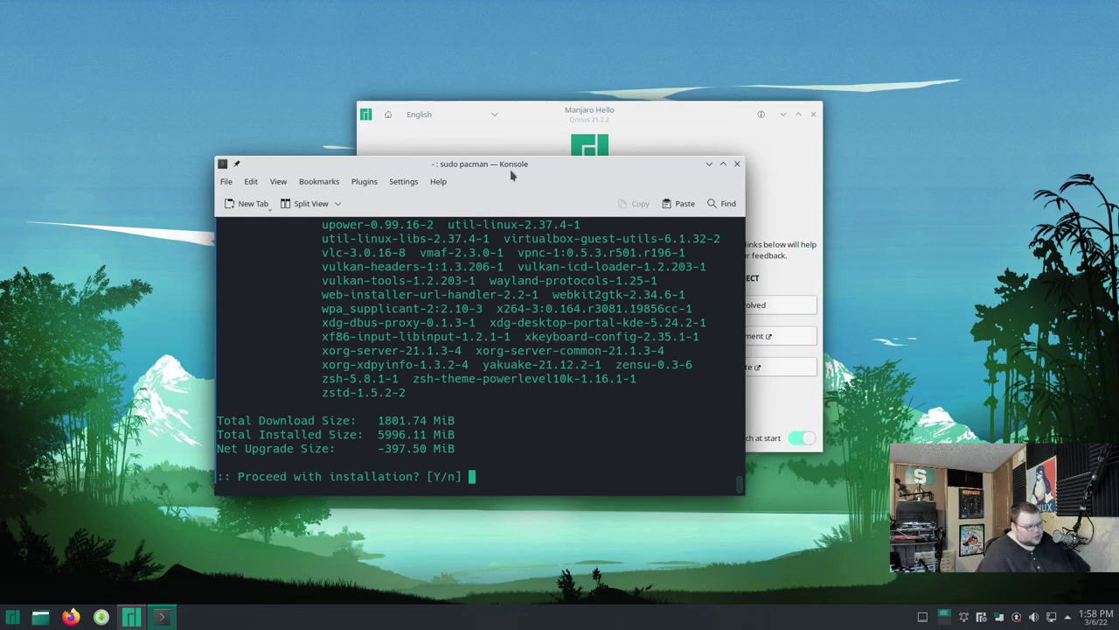
# Look through the list of packages in the full upgrade and try to confirm its installation.
pyautogui.write('y')
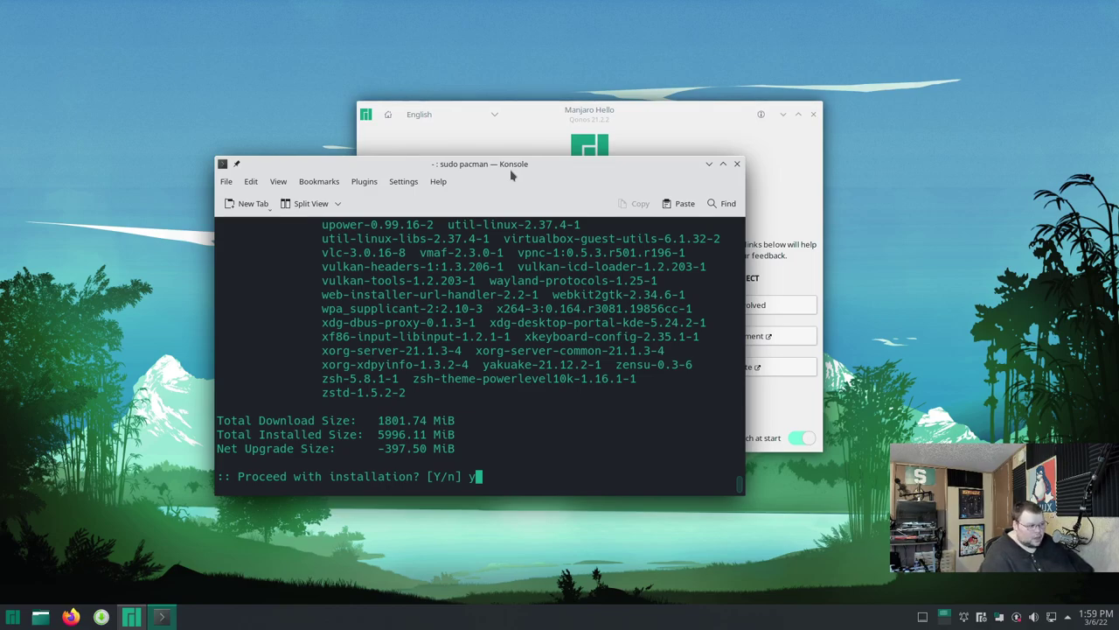
pyautogui.scroll(10, 420, 349)
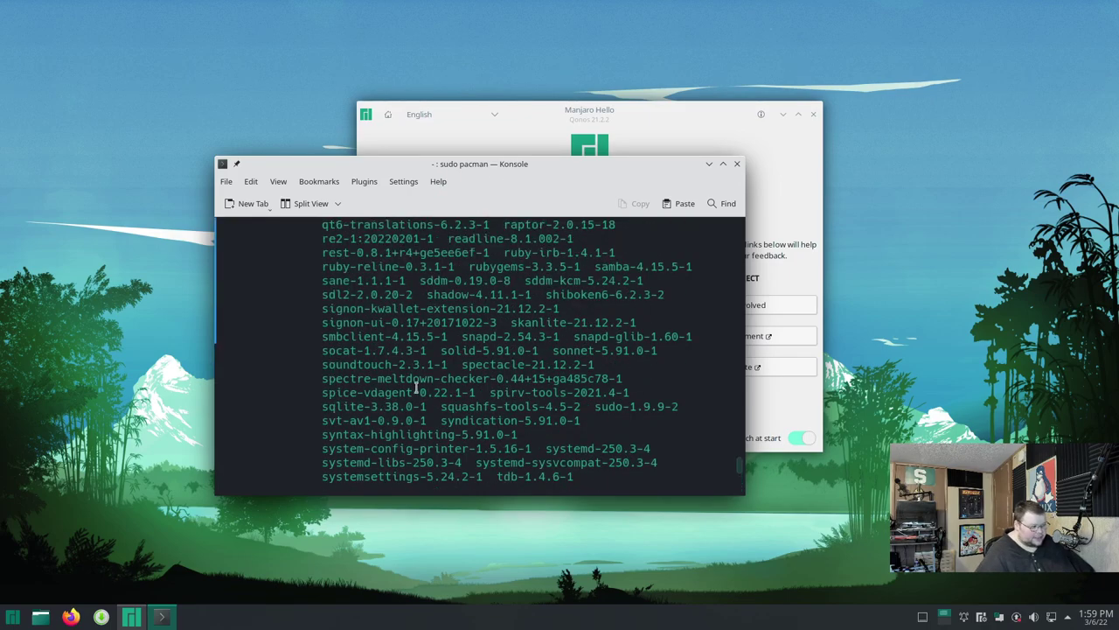
pyautogui.scroll(15, 417, 384)
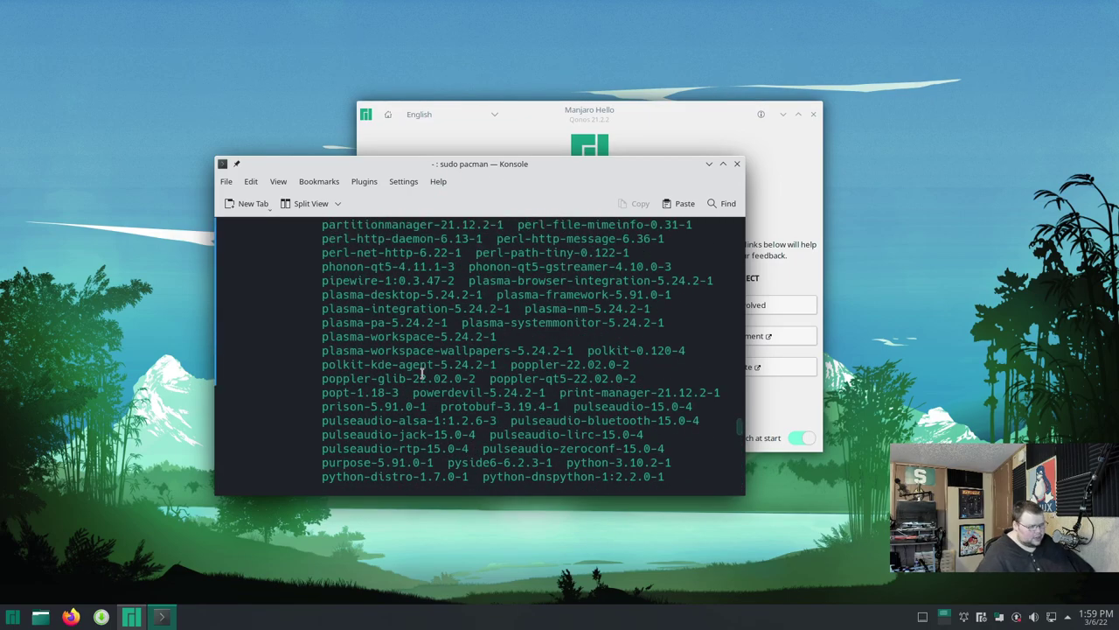
pyautogui.scroll(6, 423, 374)
pyautogui.scroll(-6, 423, 374)
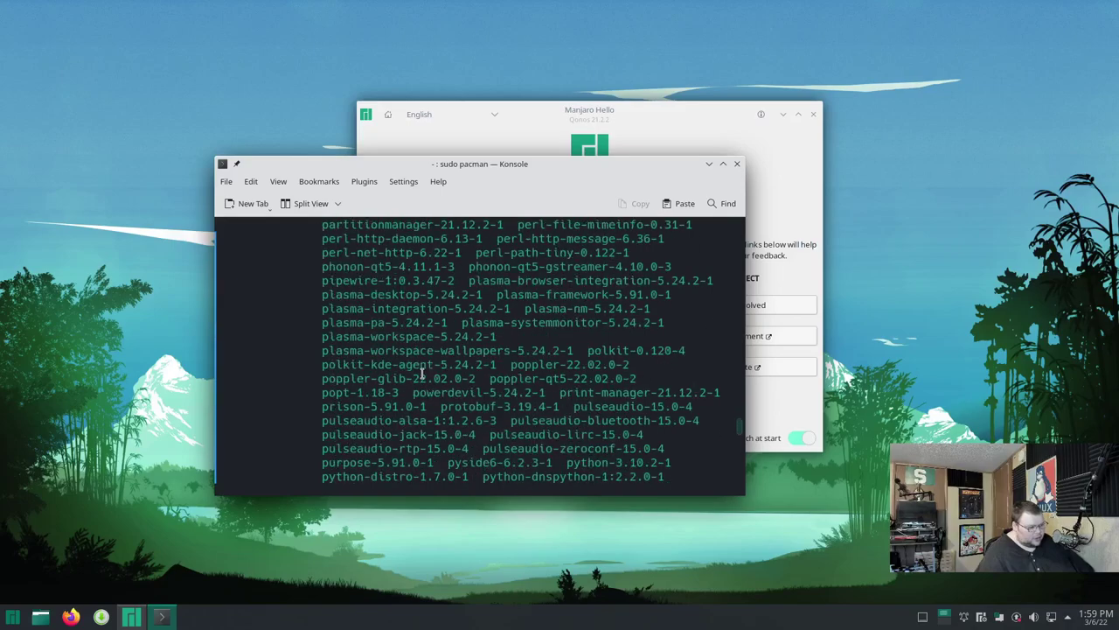
pyautogui.scroll(-15, 421, 373)
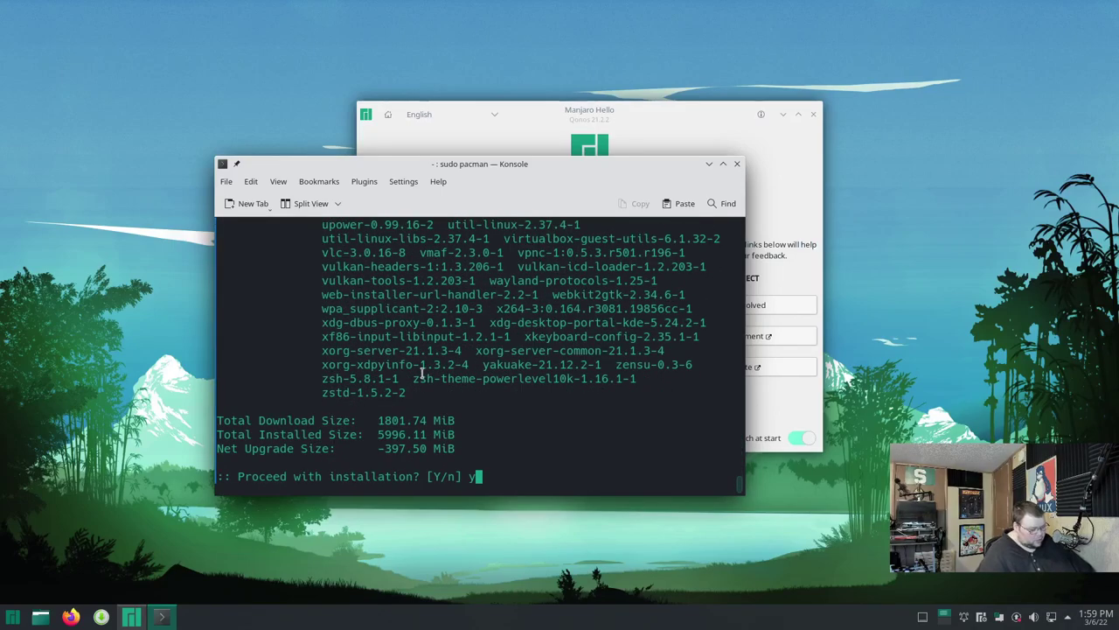
pyautogui.write('y')
pyautogui.press('Return')
# Rerun sudo pacman -Syyu, accept the full upgrade with y, and interrupt the package download.
pyautogui.press('Up')
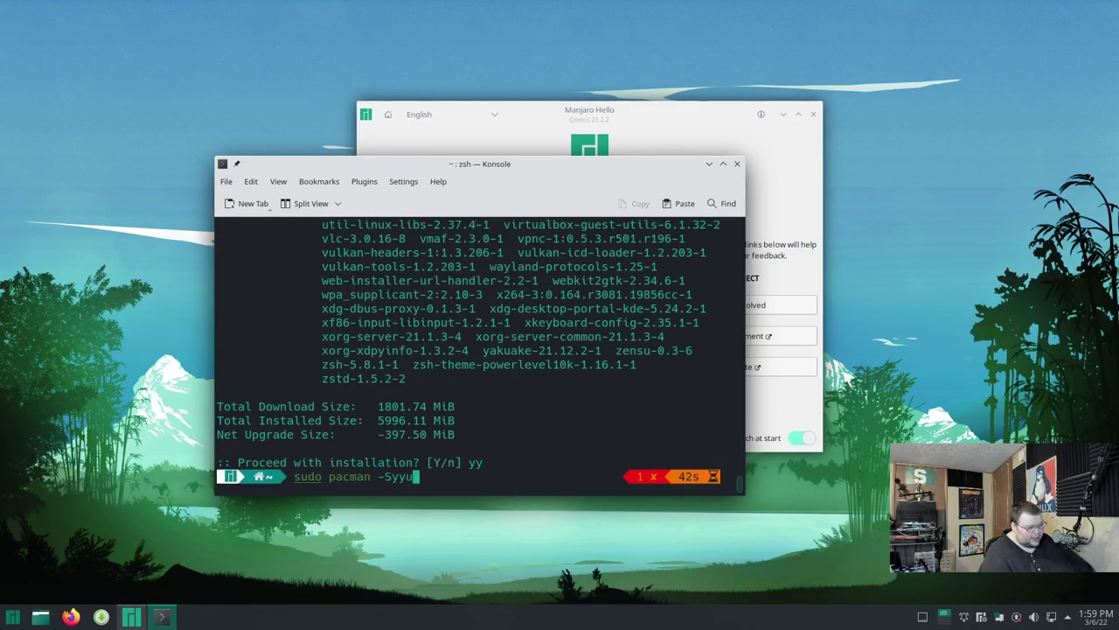
pyautogui.press('Return')
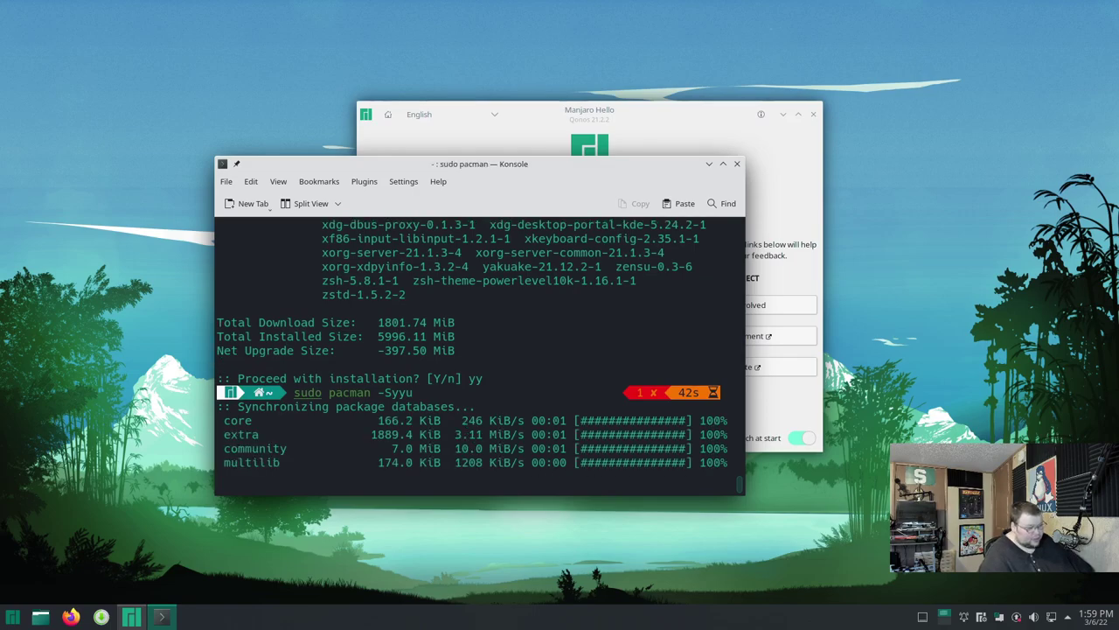
pyautogui.write('y')
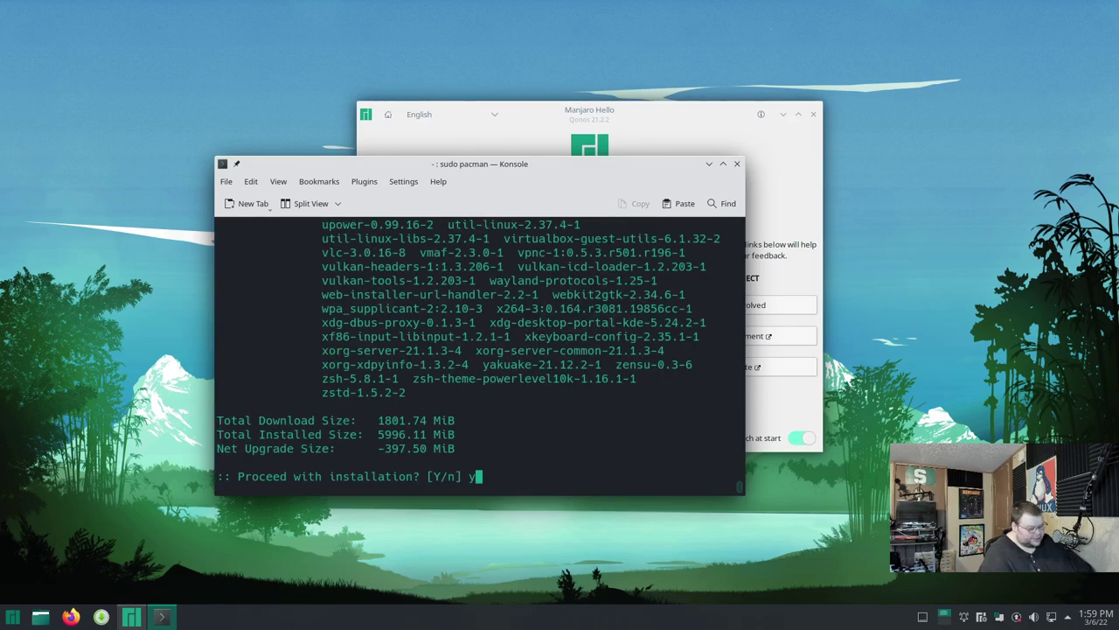
pyautogui.press('Return')
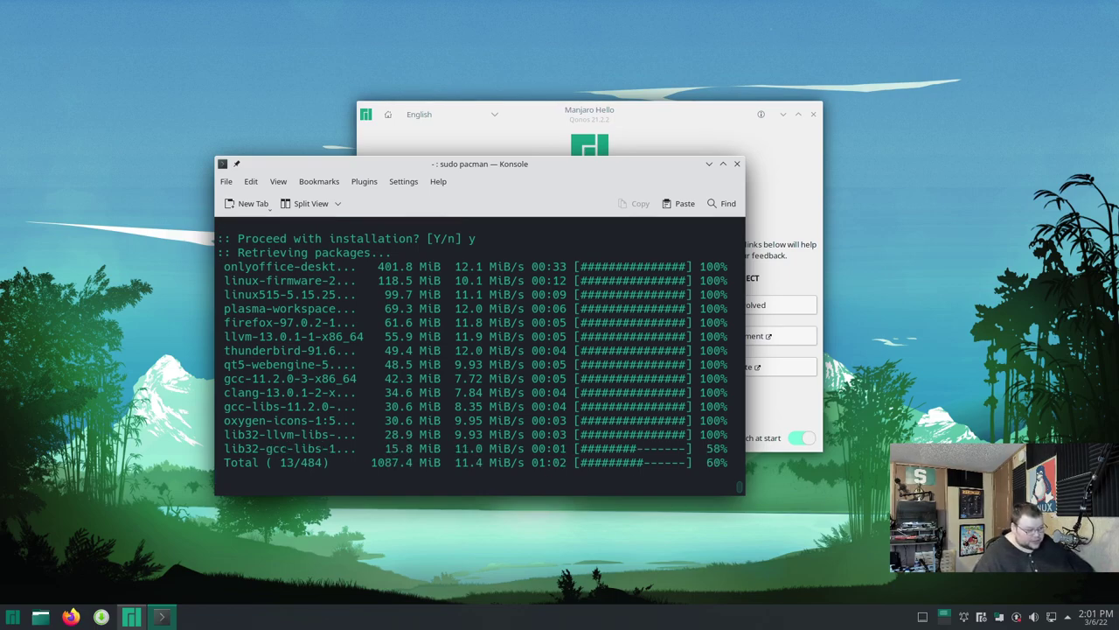
pyautogui.hotkey('ctrl', 'c')
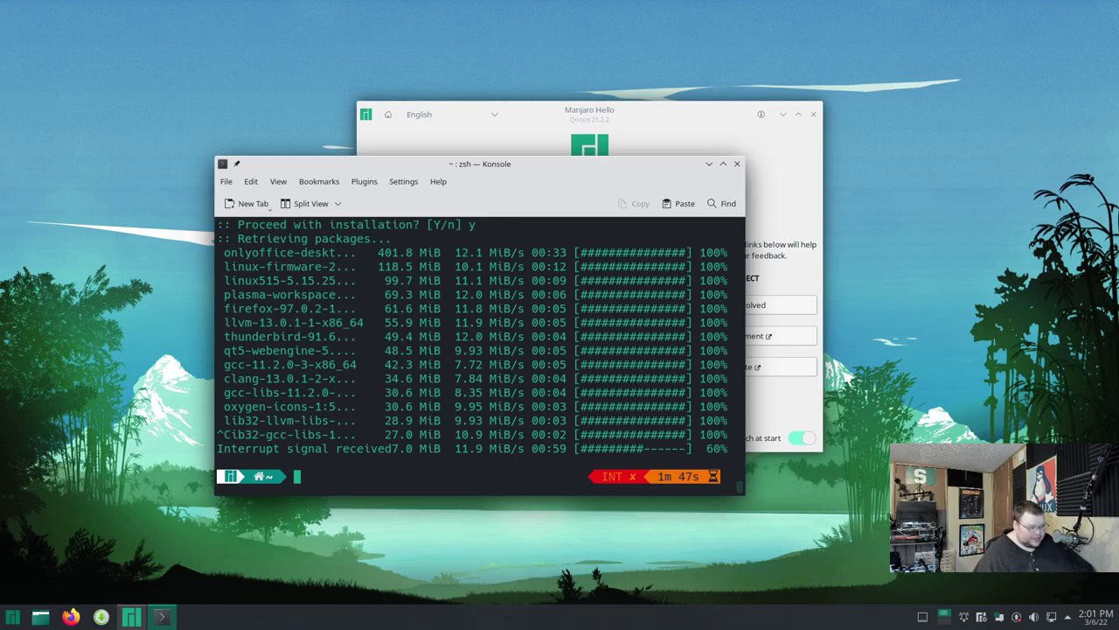
# Change to the /etc directory and list its contents to locate the pacman configuration file.
pyautogui.write('cd /etc/')
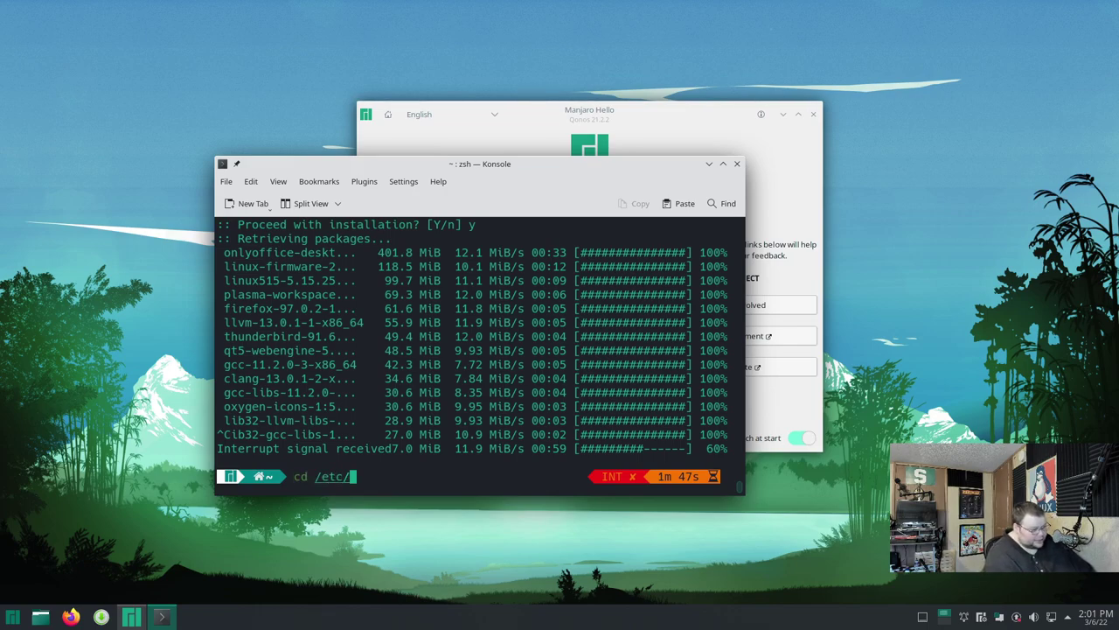
pyautogui.press('Return')
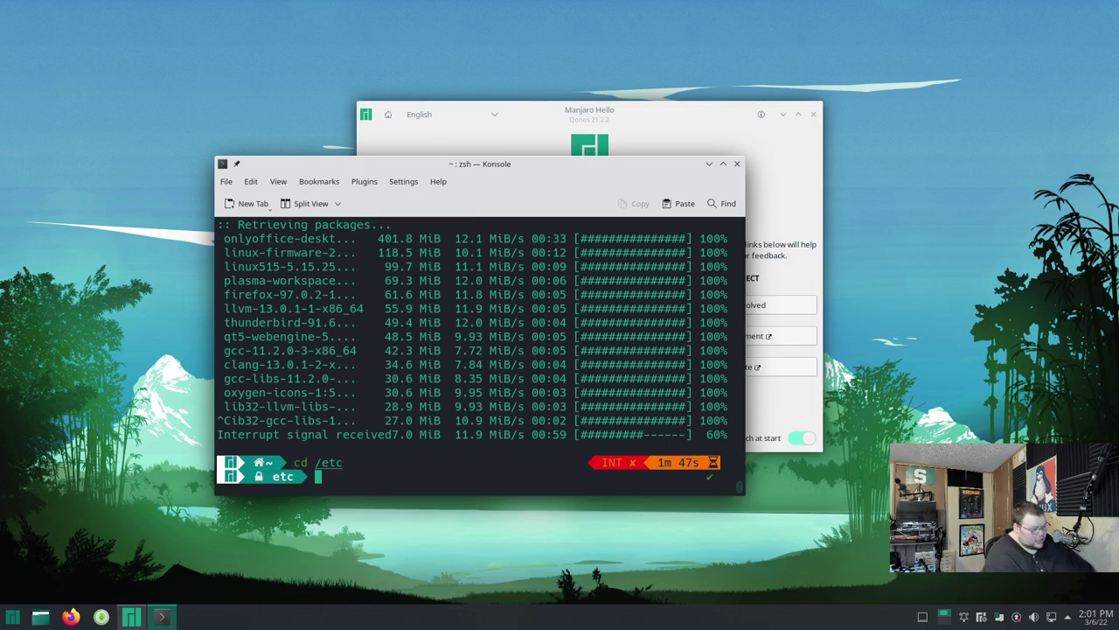
pyautogui.write('ls')
pyautogui.press('Return')
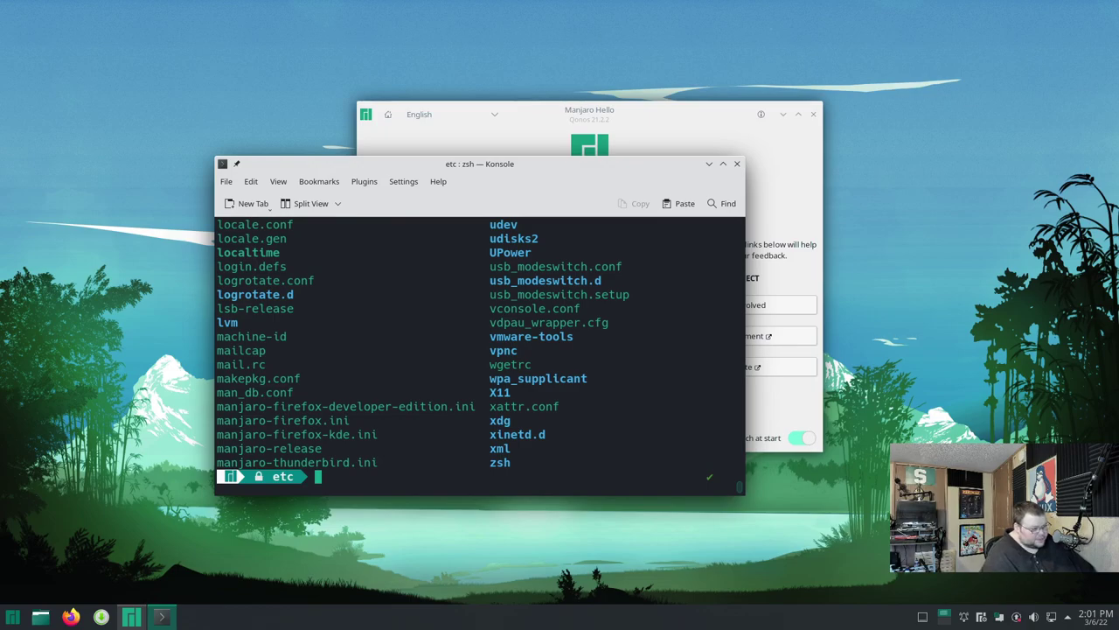
pyautogui.scroll(10, 539, 357)
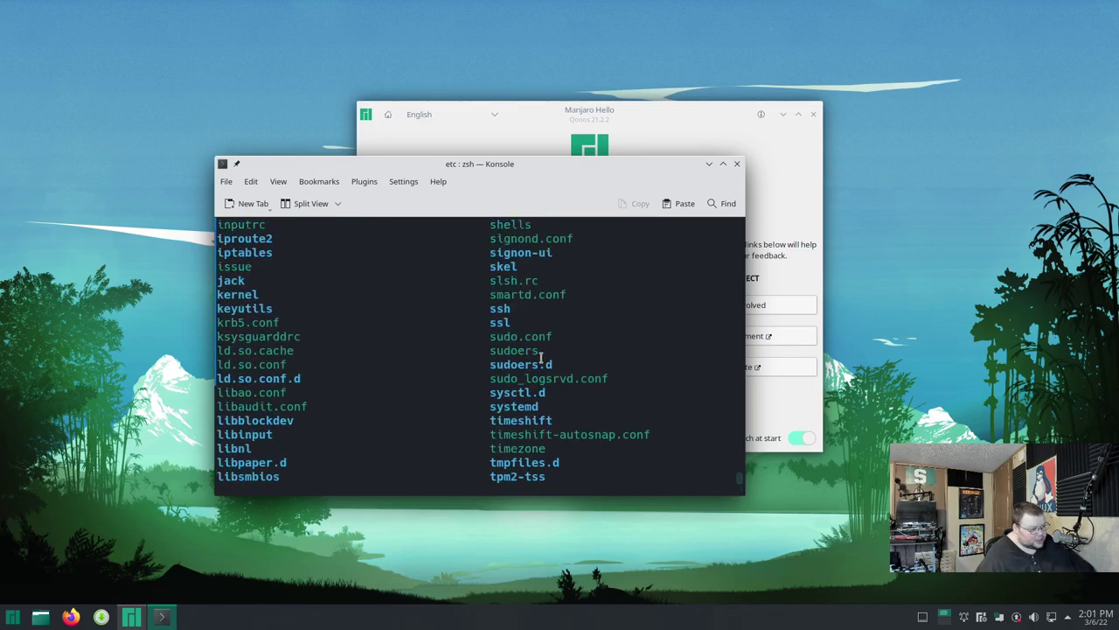
pyautogui.scroll(5, 540, 357)
pyautogui.scroll(3, 540, 357)
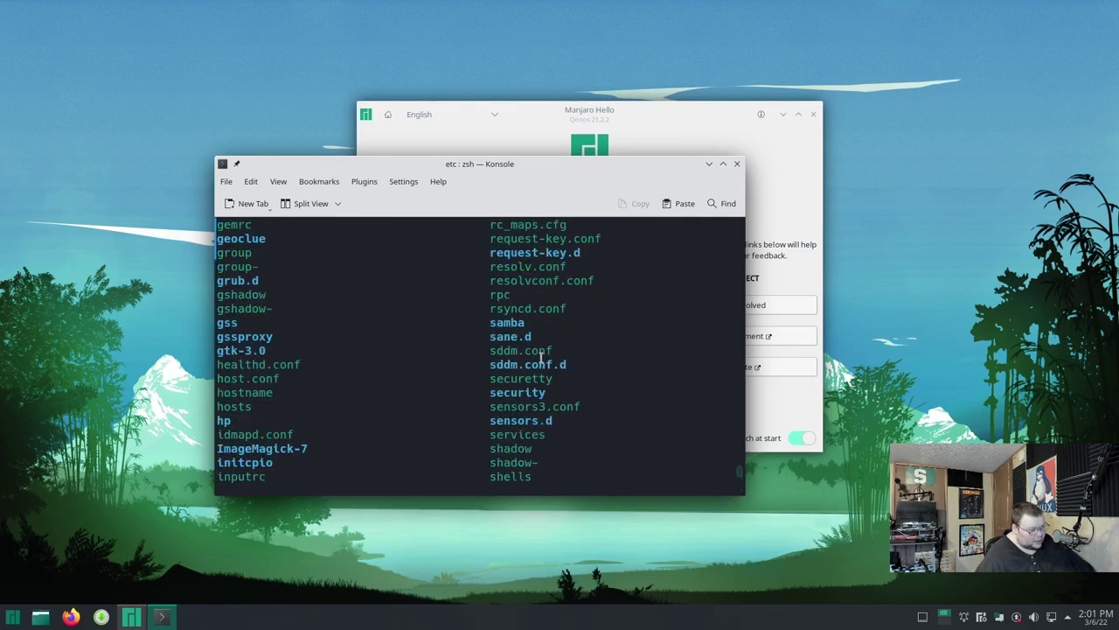
pyautogui.scroll(2, 541, 356)
pyautogui.scroll(2, 541, 356)
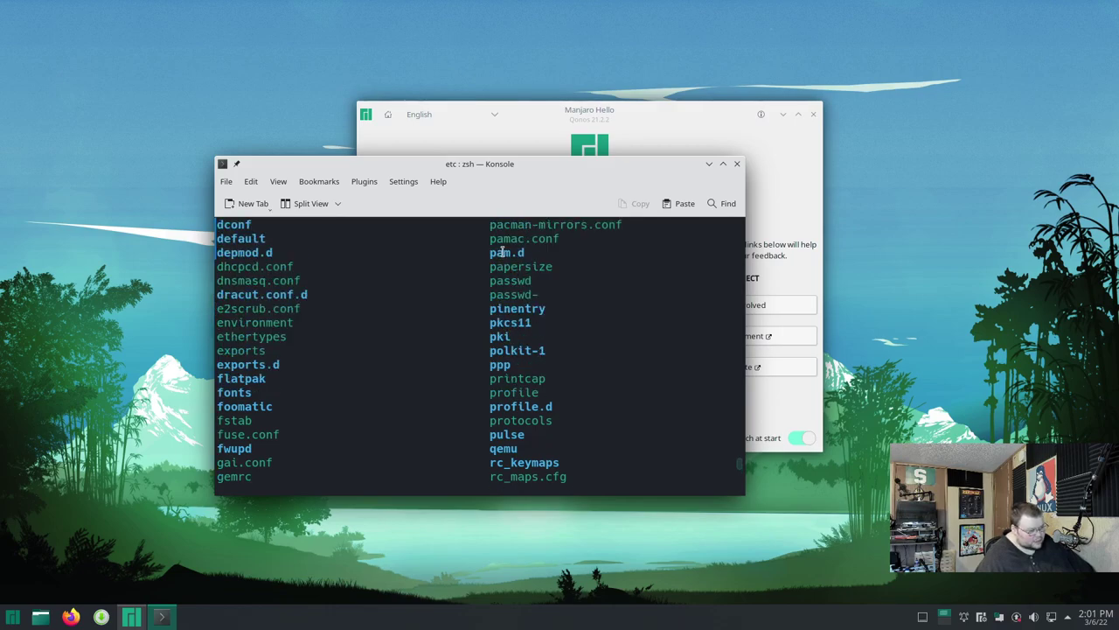
pyautogui.scroll(1, 502, 254)
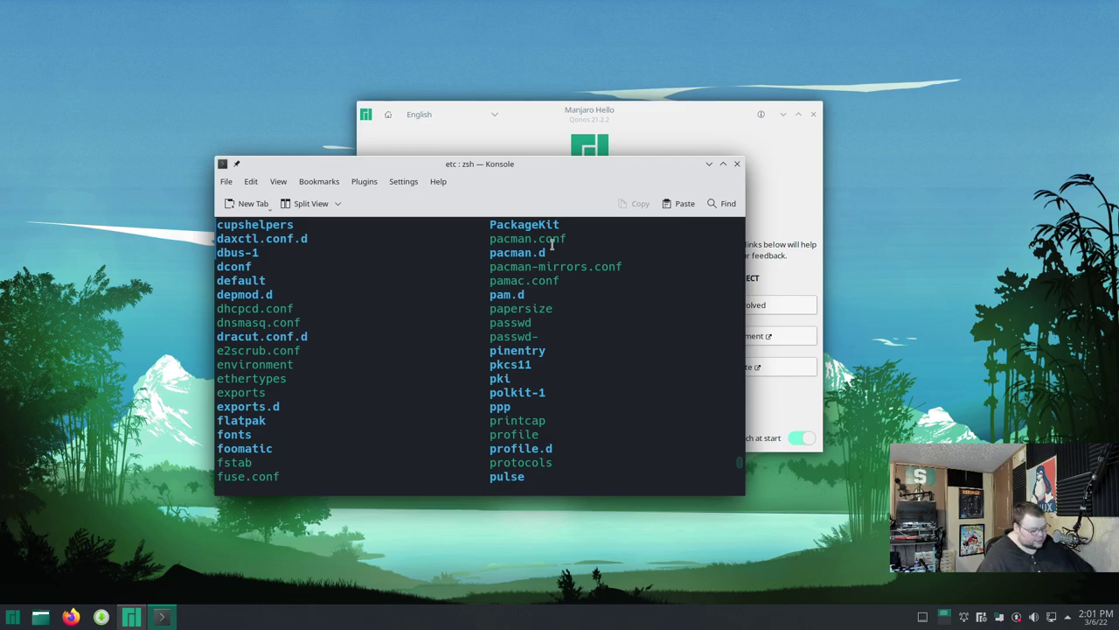
pyautogui.write('sudo vim')
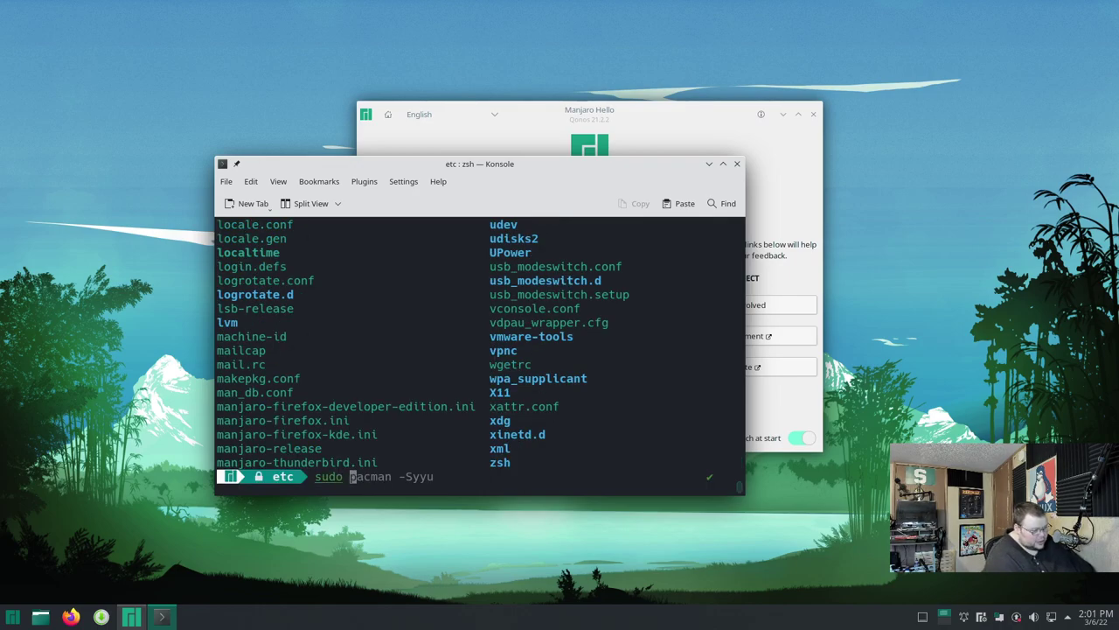
pyautogui.press('BackSpace')
pyautogui.press('BackSpace')
pyautogui.press('BackSpace')
pyautogui.press('BackSpace')
pyautogui.press('BackSpace')
pyautogui.press('BackSpace')
pyautogui.press('BackSpace')
pyautogui.press('BackSpace')
pyautogui.press('BackSpace')
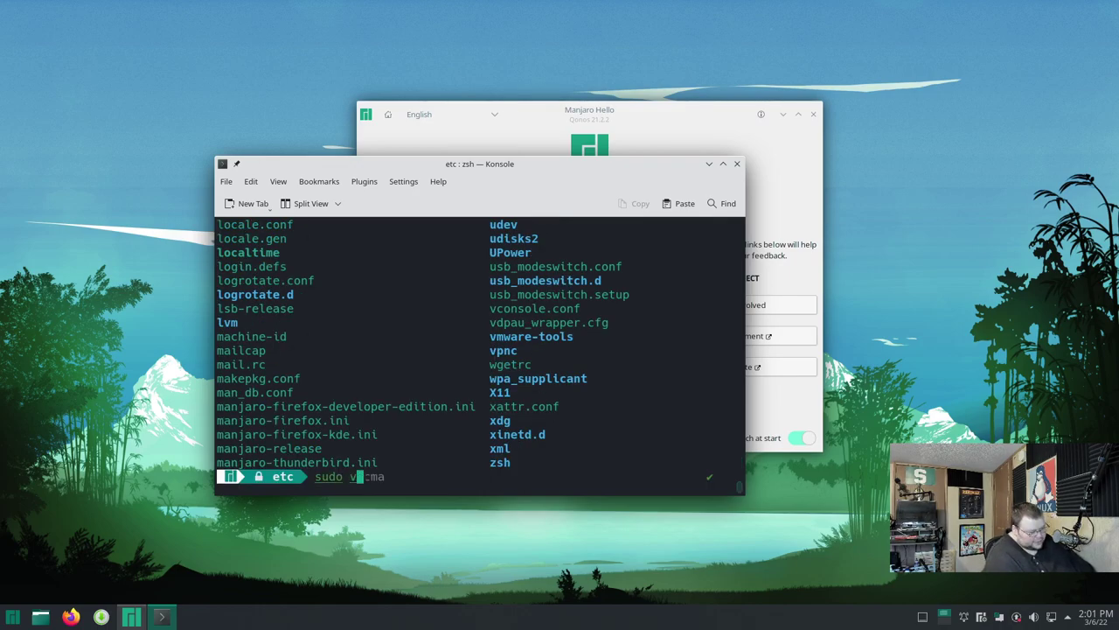
pyautogui.write('ins')
pyautogui.press('BackSpace')
pyautogui.press('BackSpace')
pyautogui.press('BackSpace')
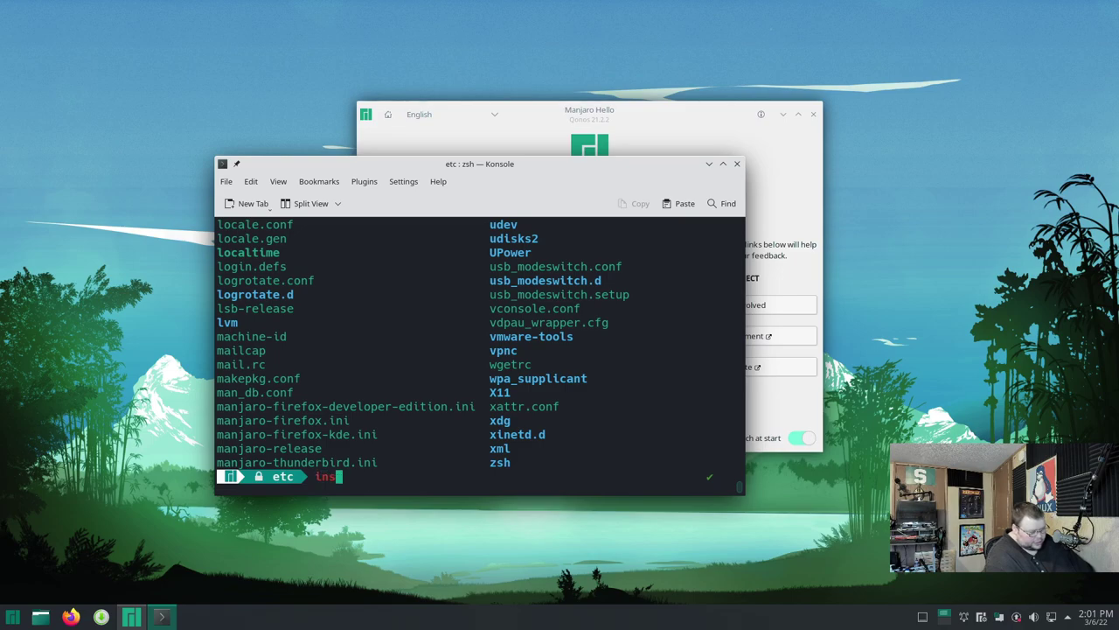
pyautogui.write('sudo')
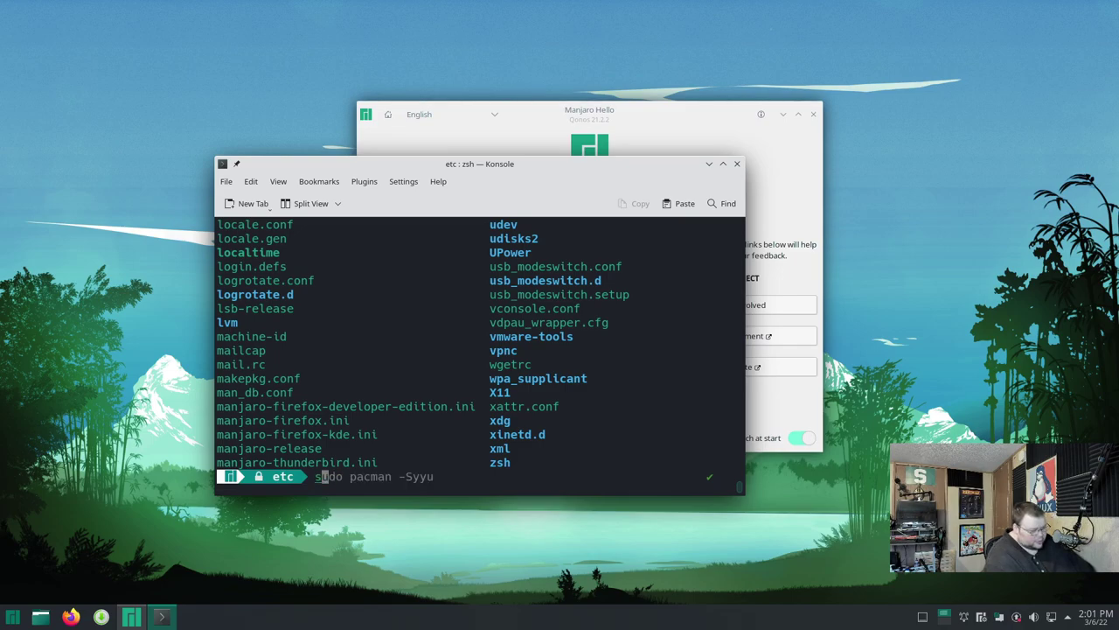
pyautogui.press('BackSpace')
pyautogui.press('BackSpace')
pyautogui.press('BackSpace')
pyautogui.press('BackSpace')
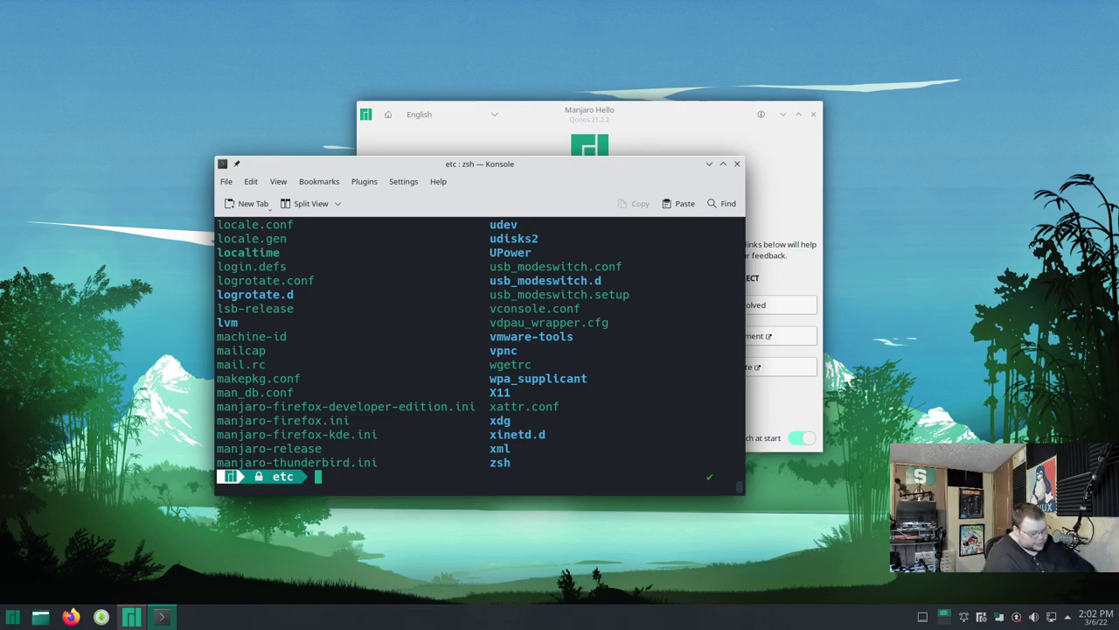
# Open pacman.conf in the nano editor with sudo rights.
pyautogui.write('sudo nano ')
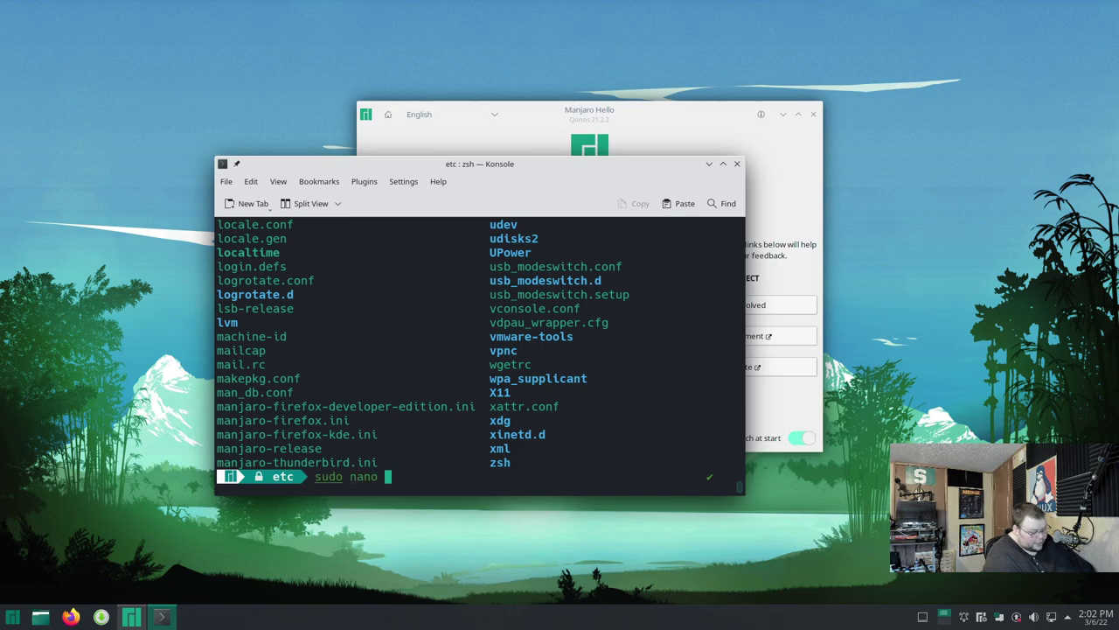
pyautogui.write('pacman.conf')
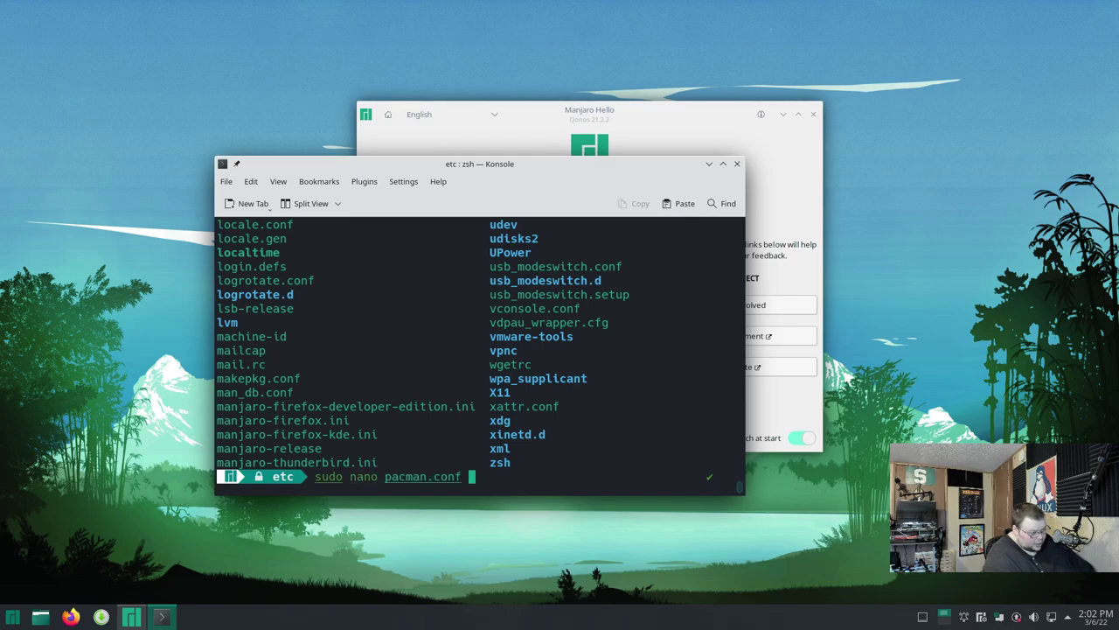
pyautogui.press('Return')
pyautogui.write('jjjjjjjjj#')
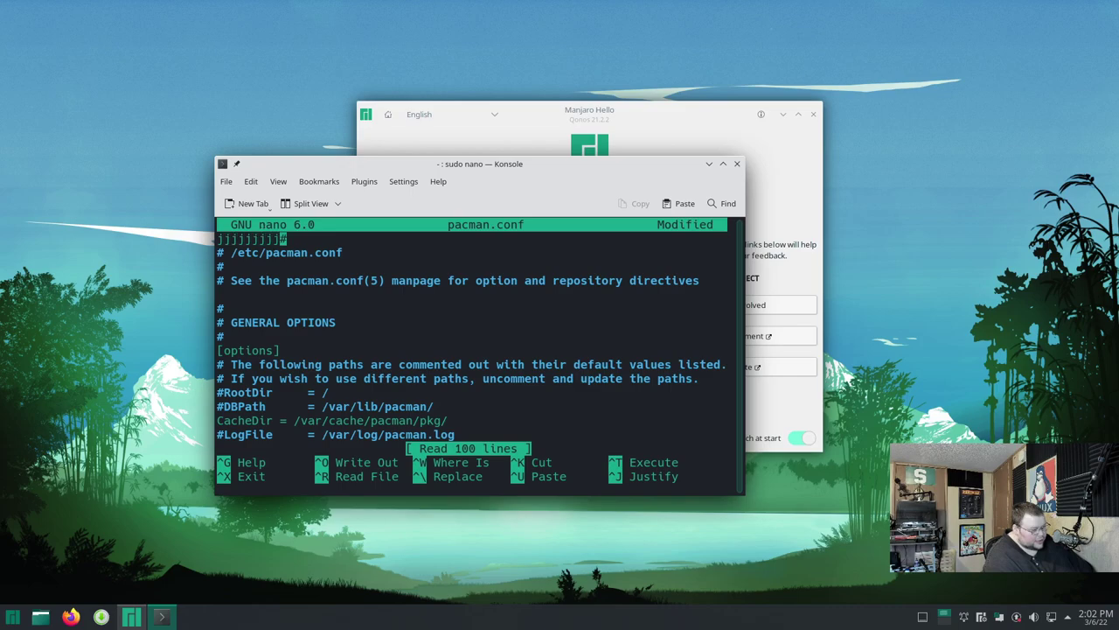
pyautogui.press('BackSpace')
pyautogui.press('BackSpace')
pyautogui.press('BackSpace')
pyautogui.press('BackSpace')
pyautogui.press('BackSpace')
pyautogui.press('BackSpace')
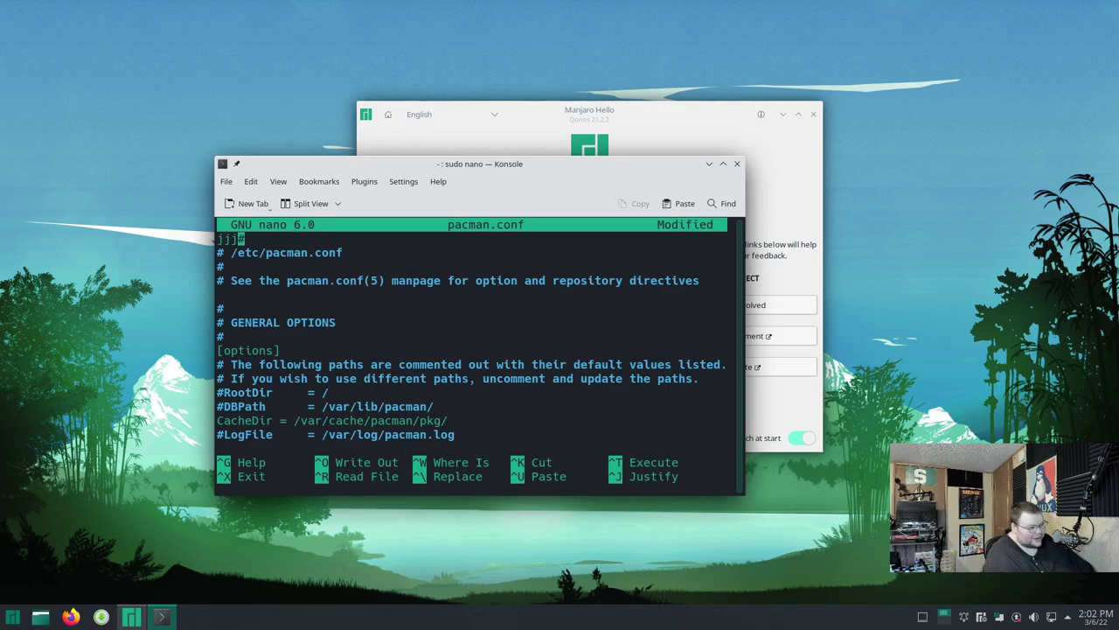
pyautogui.press('BackSpace')
pyautogui.press('BackSpace')
pyautogui.press('BackSpace')
# Remove the stray jjj from the first line of pacman.conf and uncomment the ParallelDownloads line under Misc options.
pyautogui.press('Down')
pyautogui.press('Down')
pyautogui.press('Down')
pyautogui.press('Down')
pyautogui.press('Down')
pyautogui.press('Down')
pyautogui.press('Down')
pyautogui.press('Down')
pyautogui.press('Down')
pyautogui.press('Down')
pyautogui.press('Down')
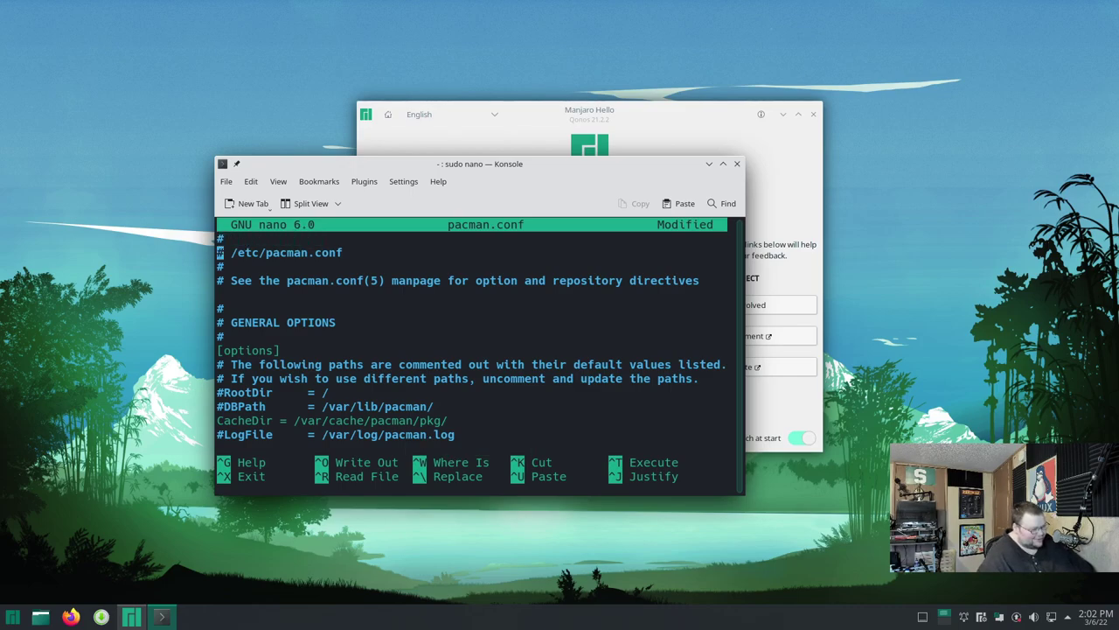
pyautogui.press('Down')
pyautogui.press('Down')
pyautogui.press('Down')
pyautogui.press('Down')
pyautogui.press('Down')
pyautogui.press('Down')
pyautogui.press('Down')
pyautogui.press('Down')
pyautogui.press('Down')
pyautogui.press('Down')
pyautogui.press('Down')
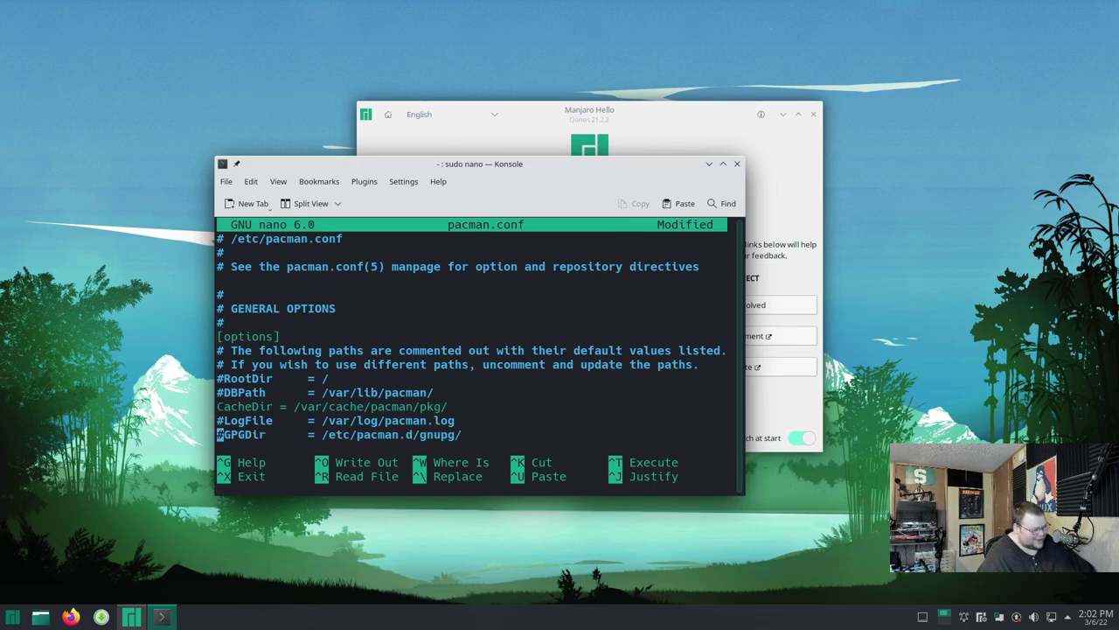
pyautogui.press('Down')
pyautogui.press('Down')
pyautogui.press('Down')
pyautogui.press('Down')
pyautogui.press('Down')
pyautogui.press('Down')
pyautogui.press('Down')
pyautogui.press('Down')
pyautogui.press('Down')
pyautogui.press('Down')
pyautogui.press('Down')
pyautogui.press('Down')
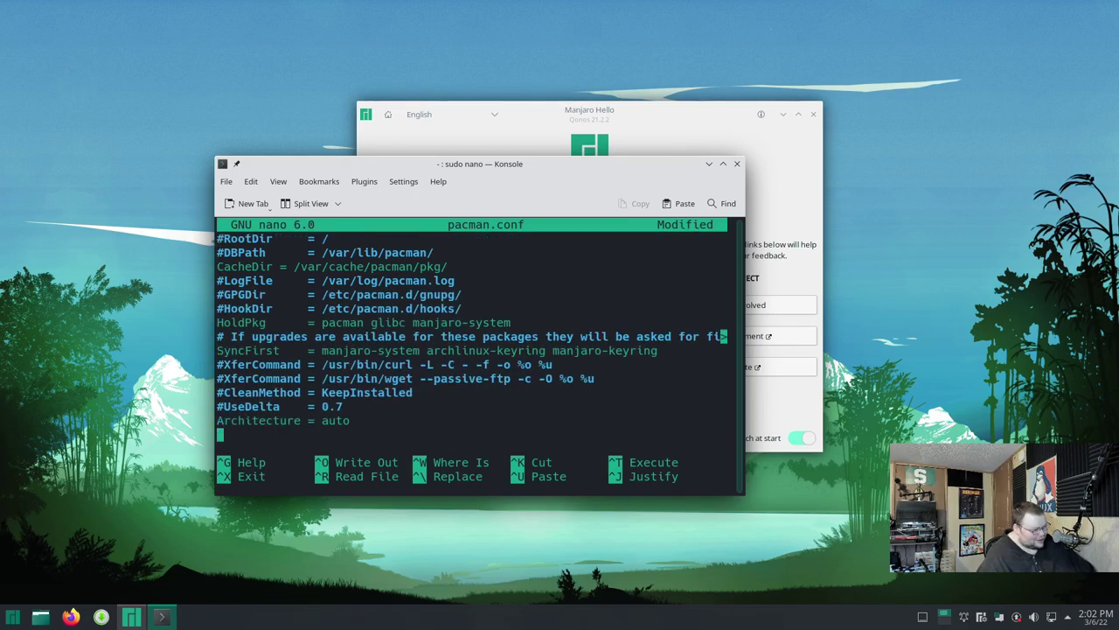
pyautogui.press('Down')
pyautogui.press('Down')
pyautogui.press('Down')
pyautogui.press('Down')
pyautogui.press('Down')
pyautogui.press('Down')
pyautogui.press('Down')
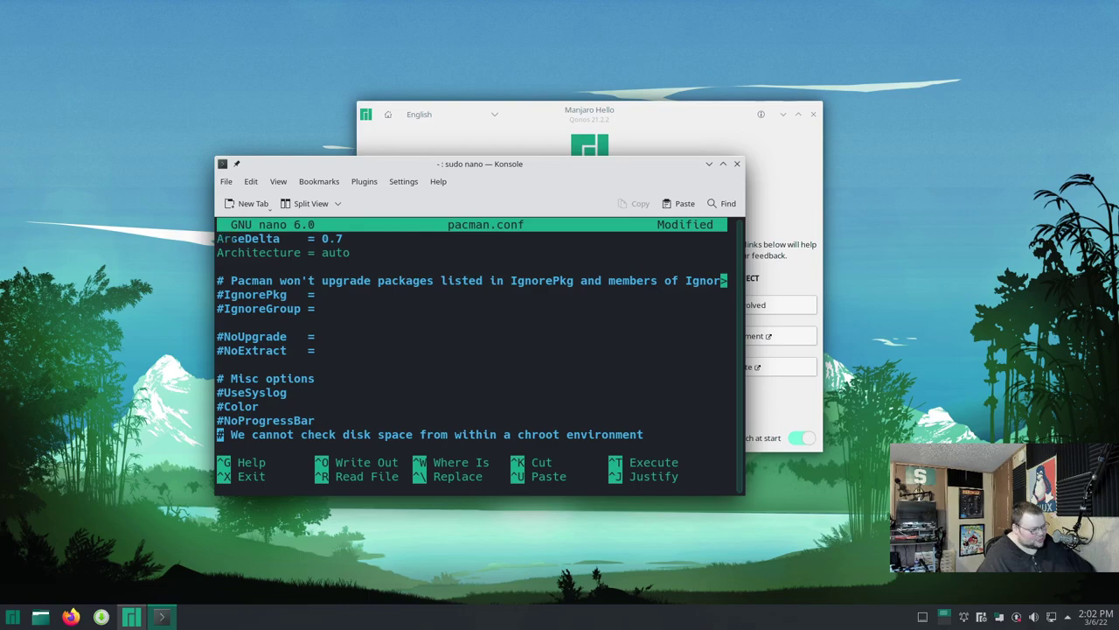
pyautogui.press('Up')
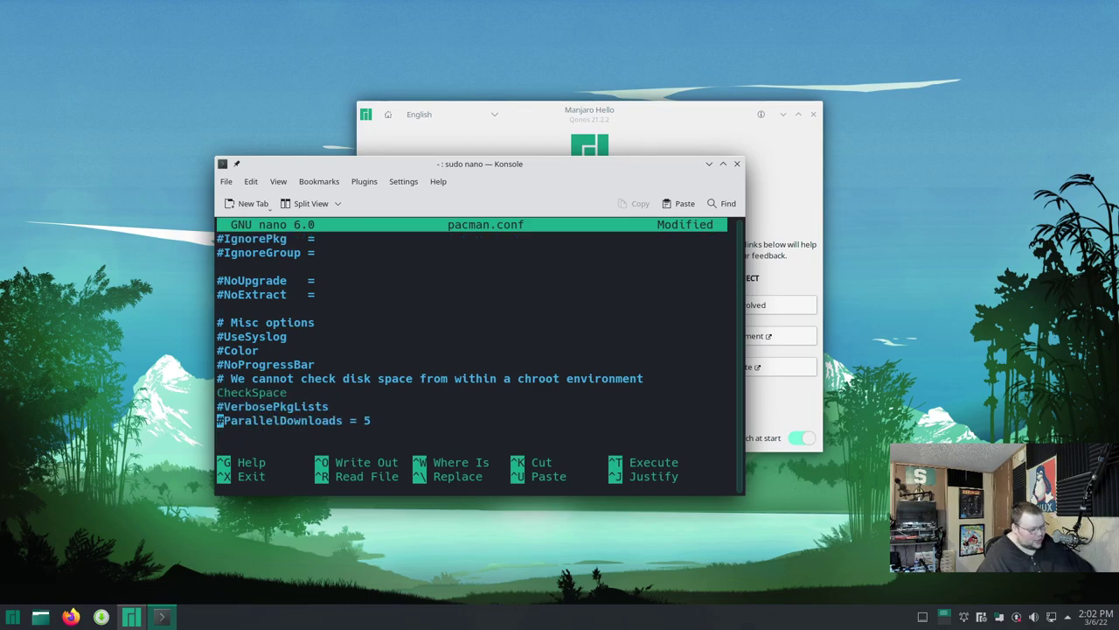
pyautogui.press('Delete')
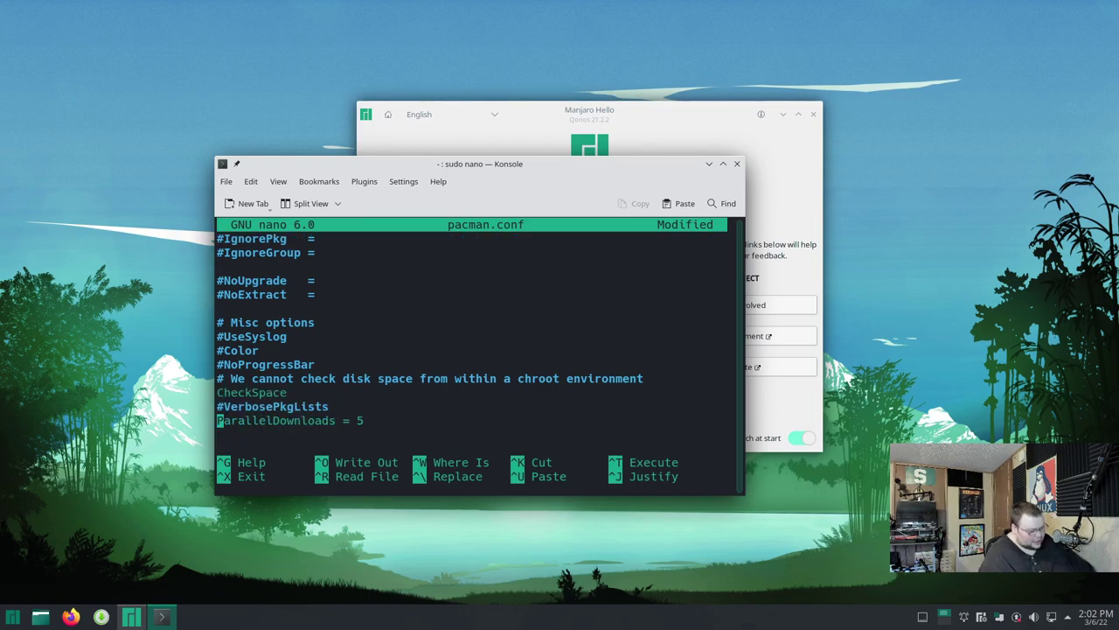
# Set the ParallelDownloads value in pacman.conf to 10.
pyautogui.press('Right')
pyautogui.press('Right')
pyautogui.press('Right')
pyautogui.press('Right')
pyautogui.press('Right')
pyautogui.press('Right')
pyautogui.press('Right')
pyautogui.press('Right')
pyautogui.press('Right')
pyautogui.press('Right')
pyautogui.press('Right')
pyautogui.press('Right')
pyautogui.press('Right')
pyautogui.press('Right')
pyautogui.press('Right')
pyautogui.press('Right')
pyautogui.press('Right')
pyautogui.press('Right')
pyautogui.press('Right')
pyautogui.press('Right')
pyautogui.press('Right')
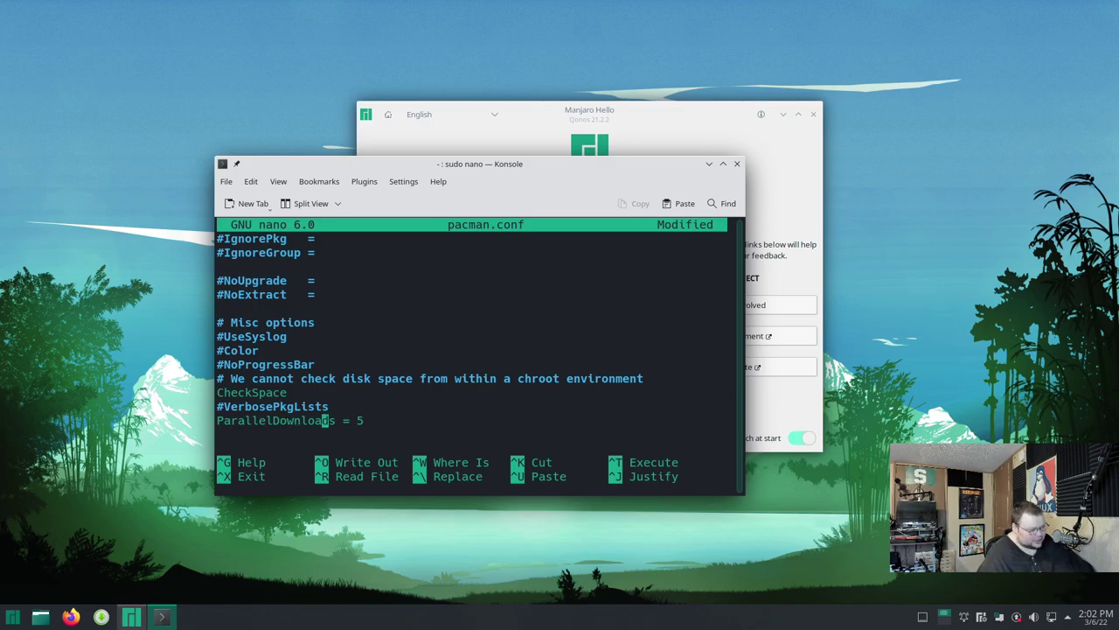
pyautogui.press('Left')
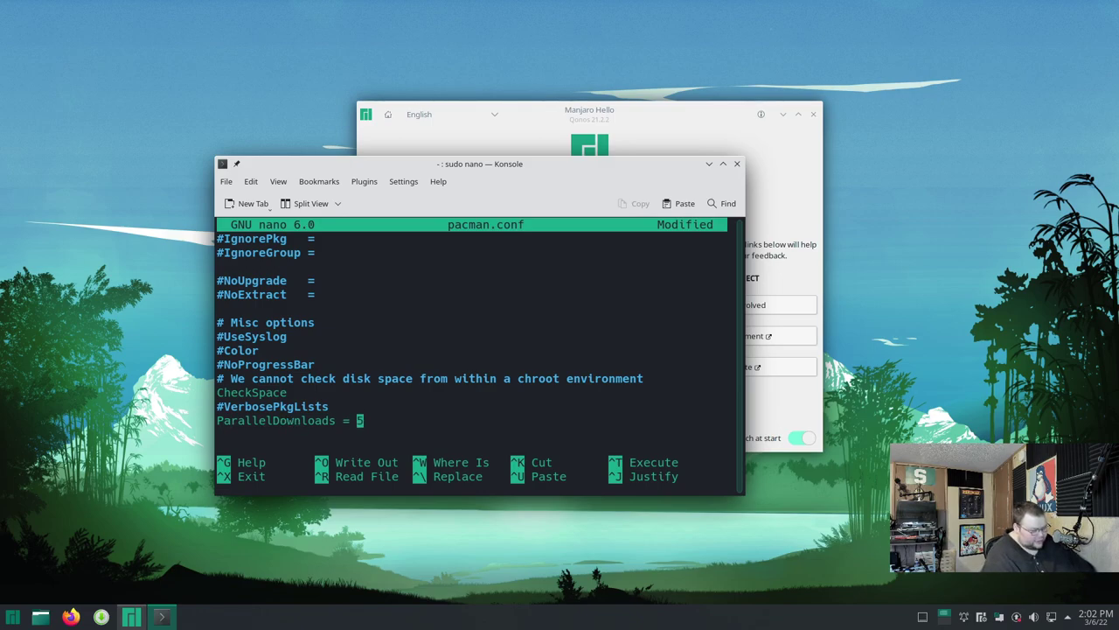
pyautogui.press('Right')
pyautogui.press('Left')
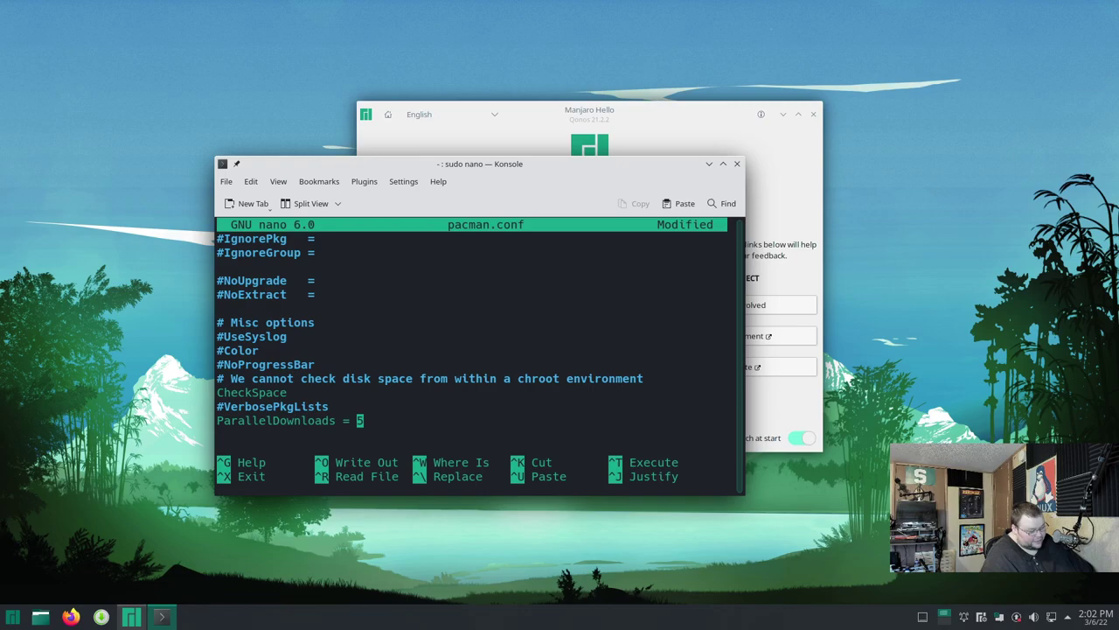
pyautogui.press('Right')
pyautogui.press('BackSpace')
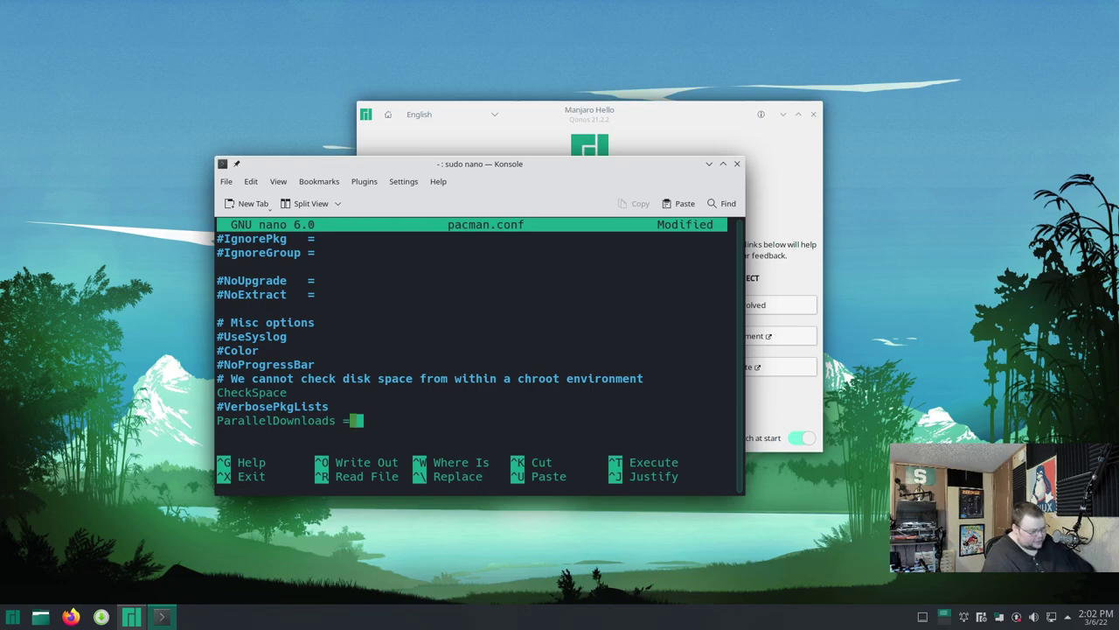
pyautogui.write('10')
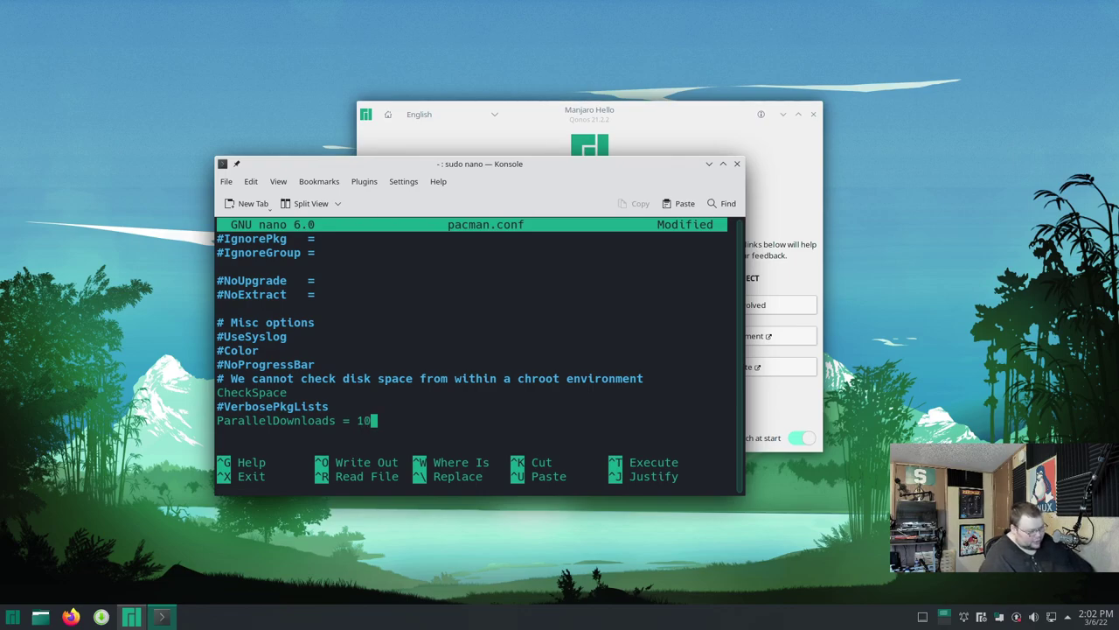
# Save the modified pacman.conf under its existing name and exit nano.
pyautogui.hotkey('ctrl', 'x')
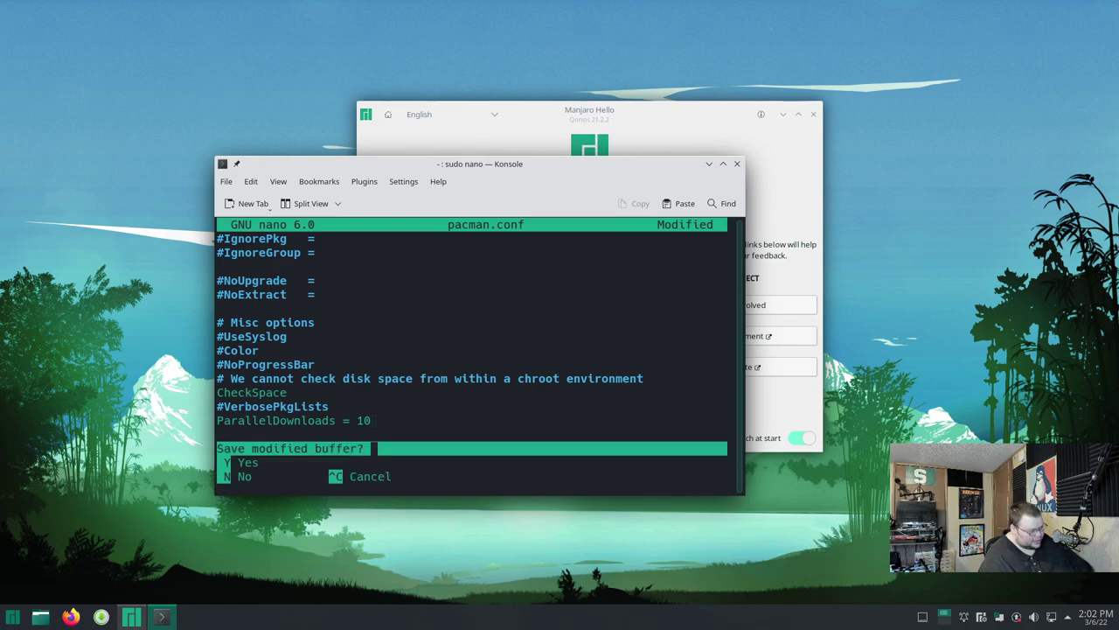
pyautogui.press('y')
pyautogui.press('Return')
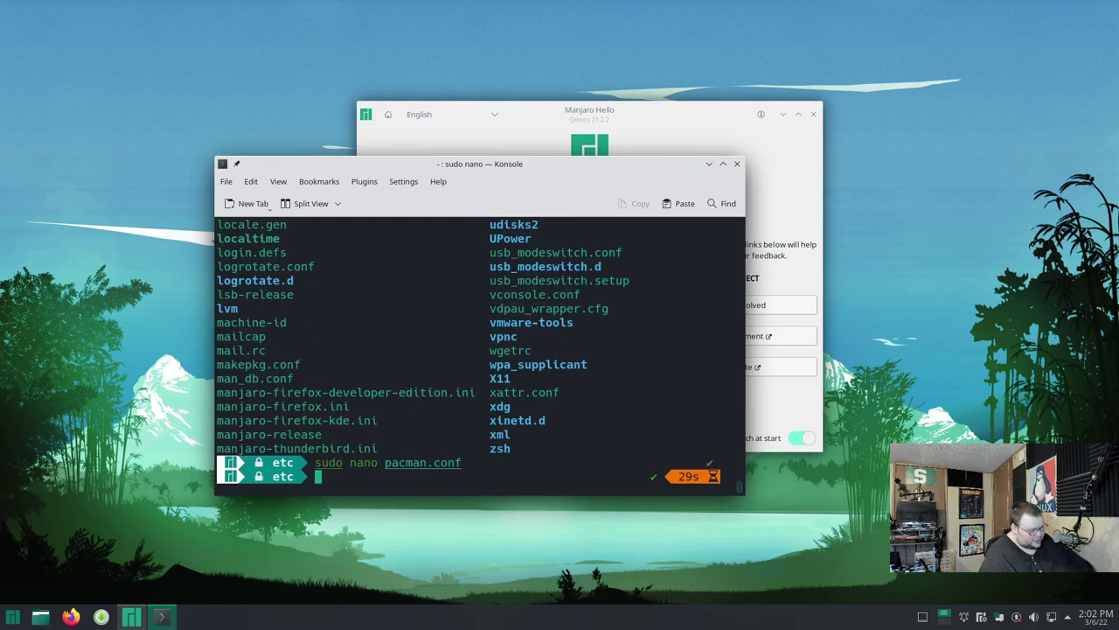
# Run the full system upgrade with sudo pacman -Syyu and accept the installation with y.
pyautogui.write('sudo pac')
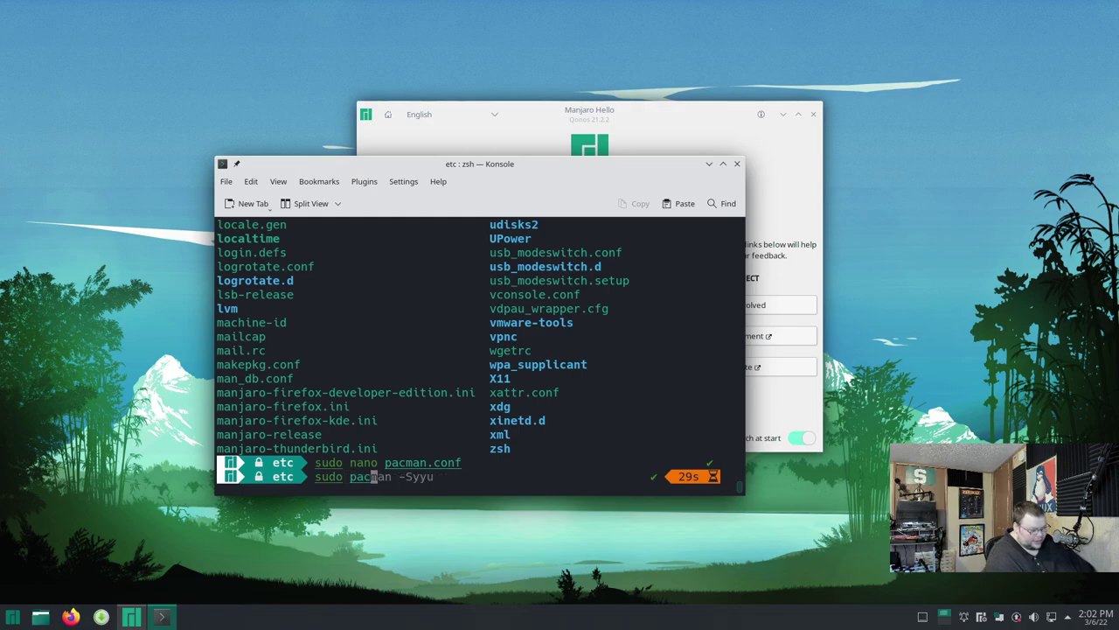
pyautogui.press('Right')
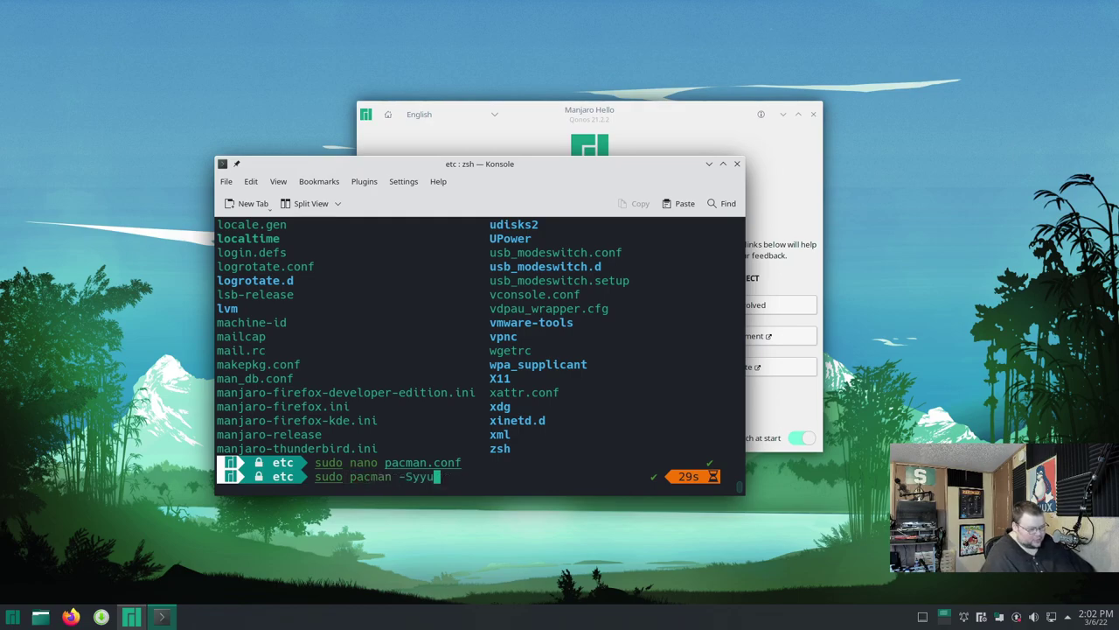
pyautogui.press('Return')
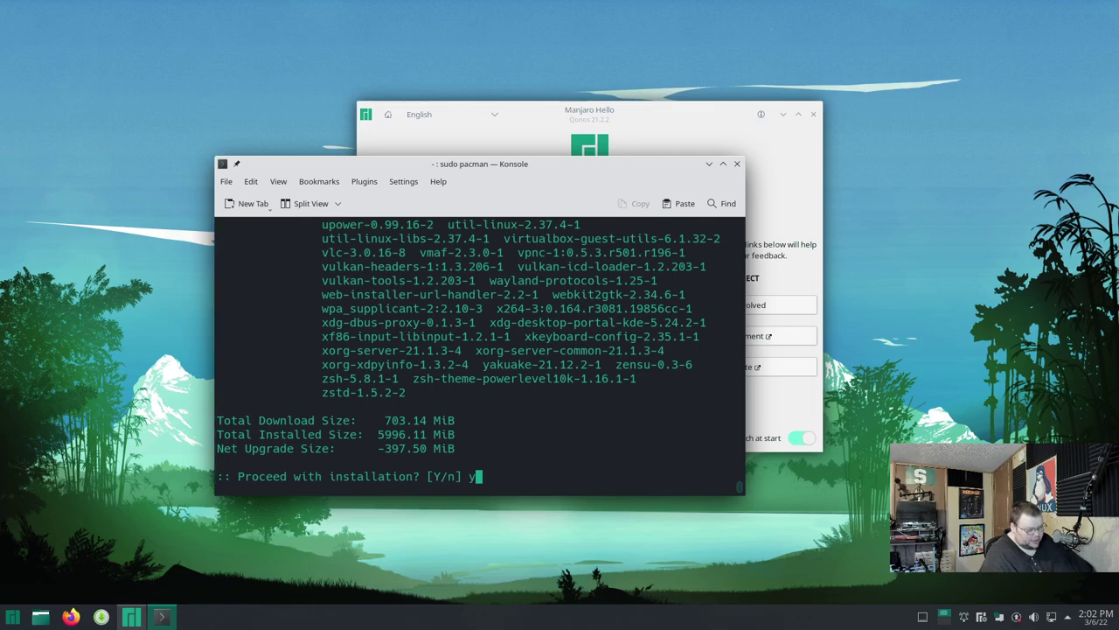
pyautogui.write('y')
pyautogui.press('Return')
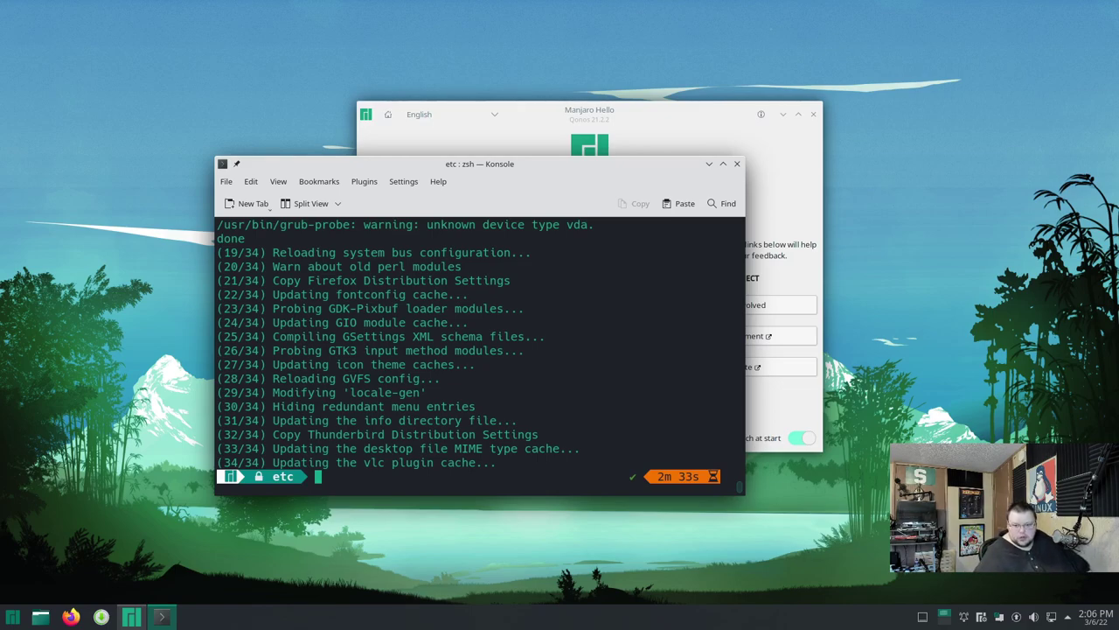
# Restart the system with sudo reboot and log back in with the account password.
pyautogui.write('su')
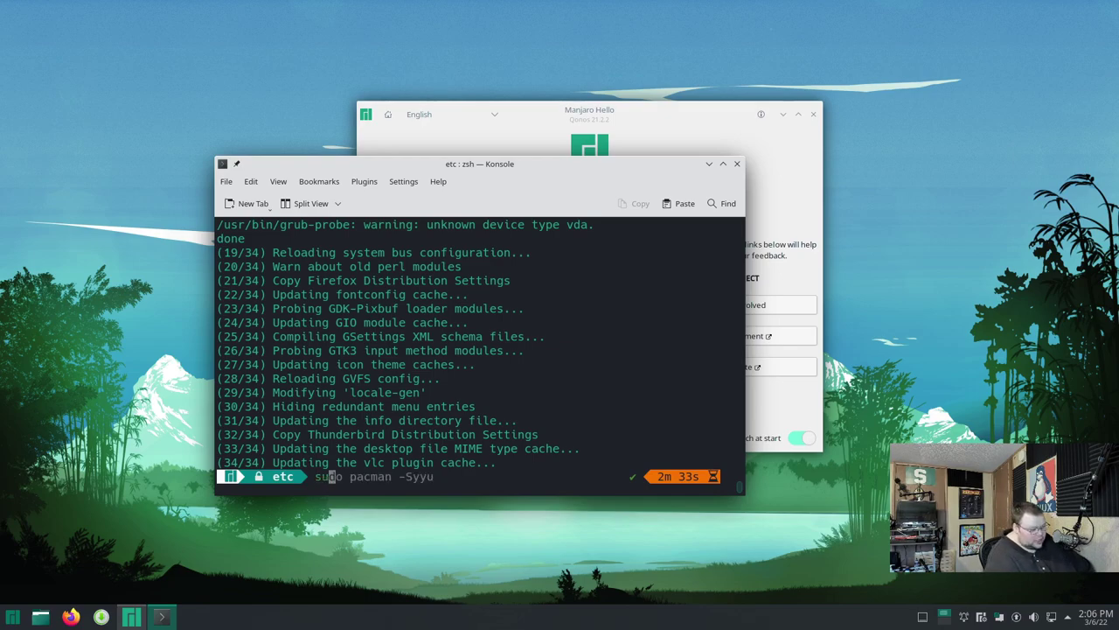
pyautogui.write('do reboot')
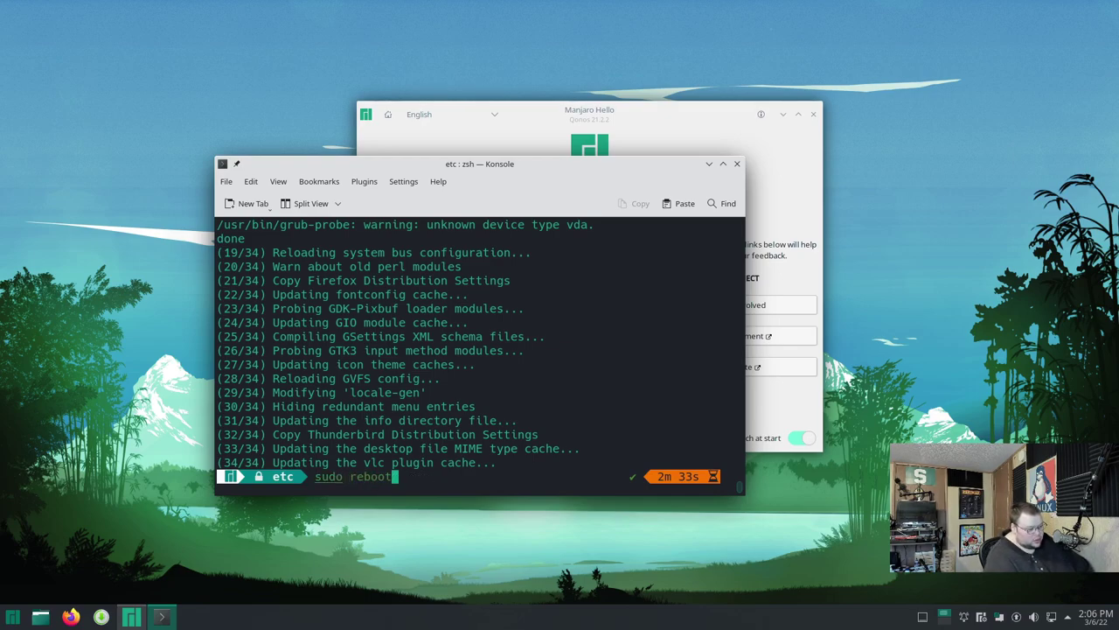
pyautogui.press('Return')
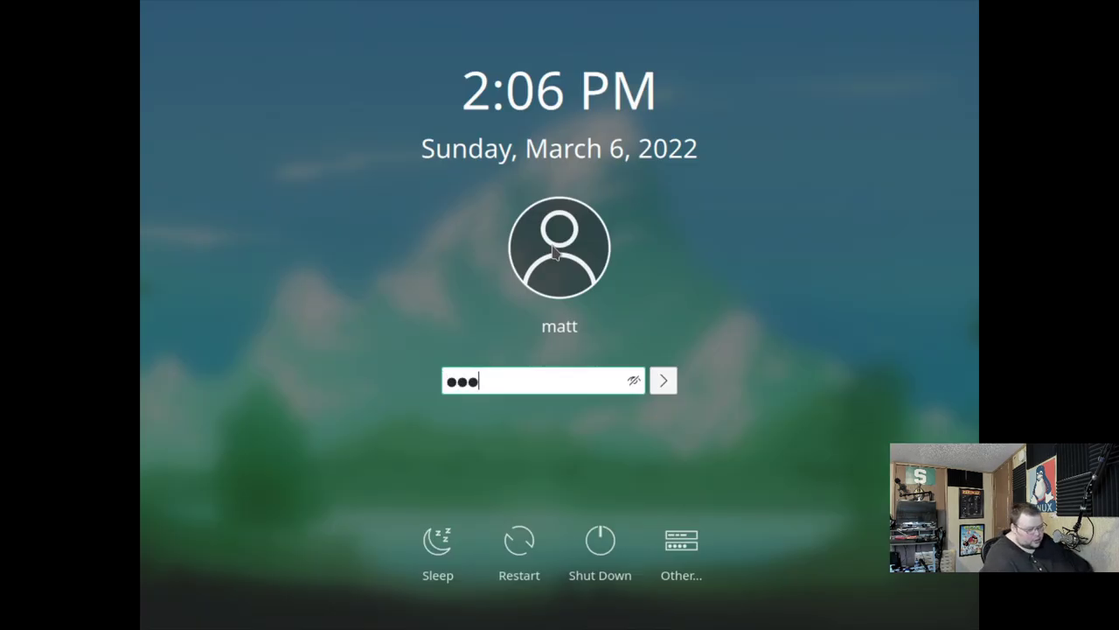
pyautogui.press('Return')
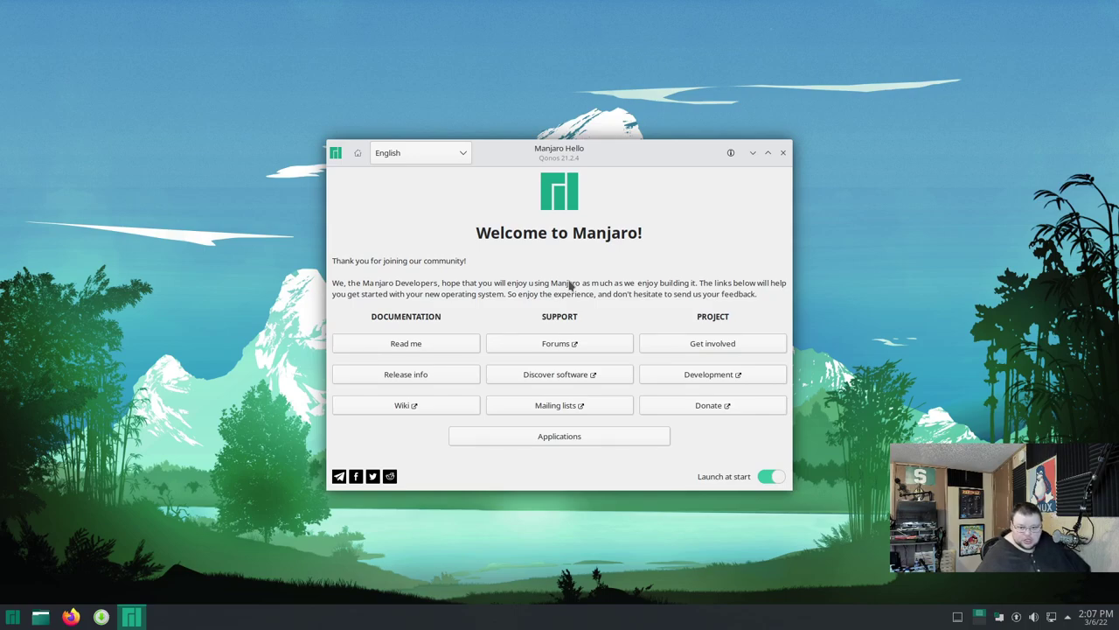
# Find and open the Kernel settings module, examine the list of available Linux kernels, and close it.
pyautogui.click(15, 618)
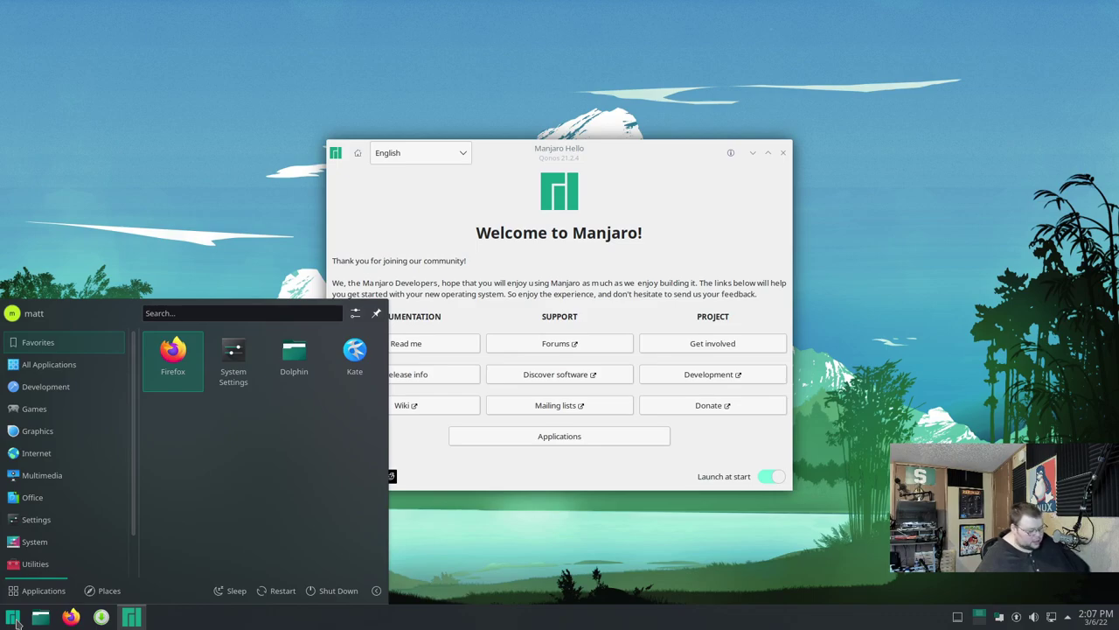
pyautogui.write('kernel')
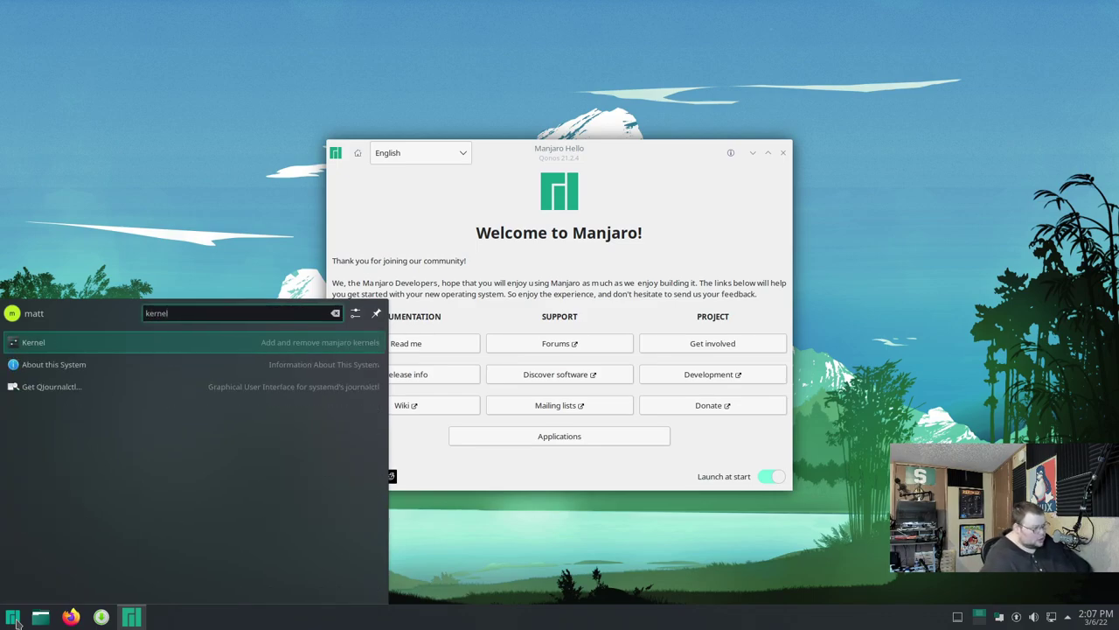
pyautogui.press('Return')
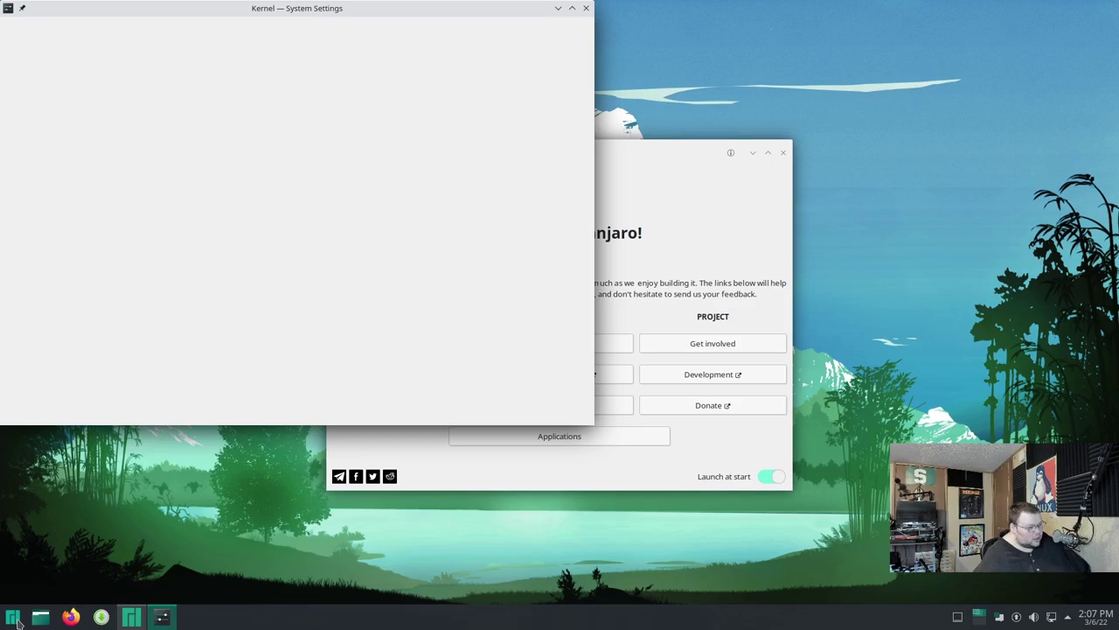
pyautogui.moveTo(433, 8); pyautogui.dragTo(707, 87)
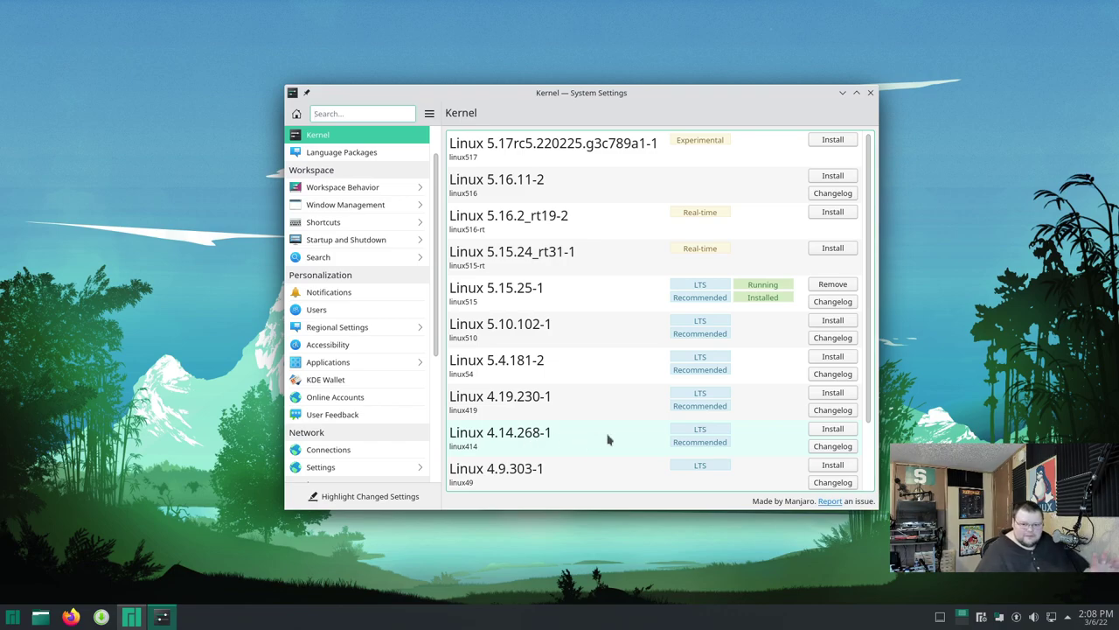
pyautogui.scroll(-2, 608, 438)
pyautogui.scroll(2, 609, 433)
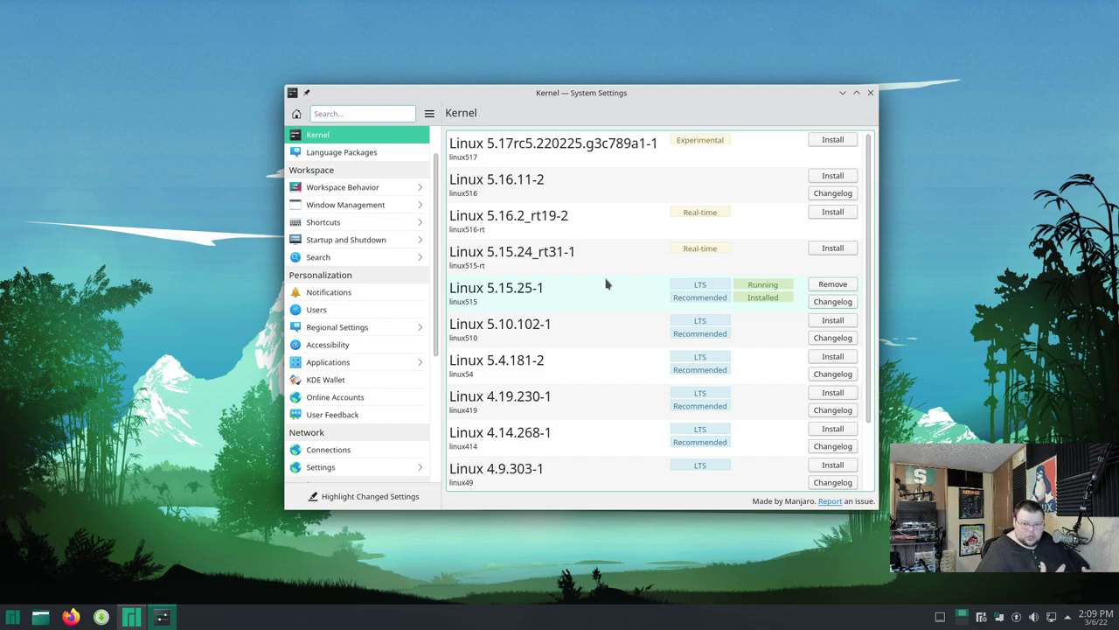
pyautogui.hotkey('ctrl', 'q')
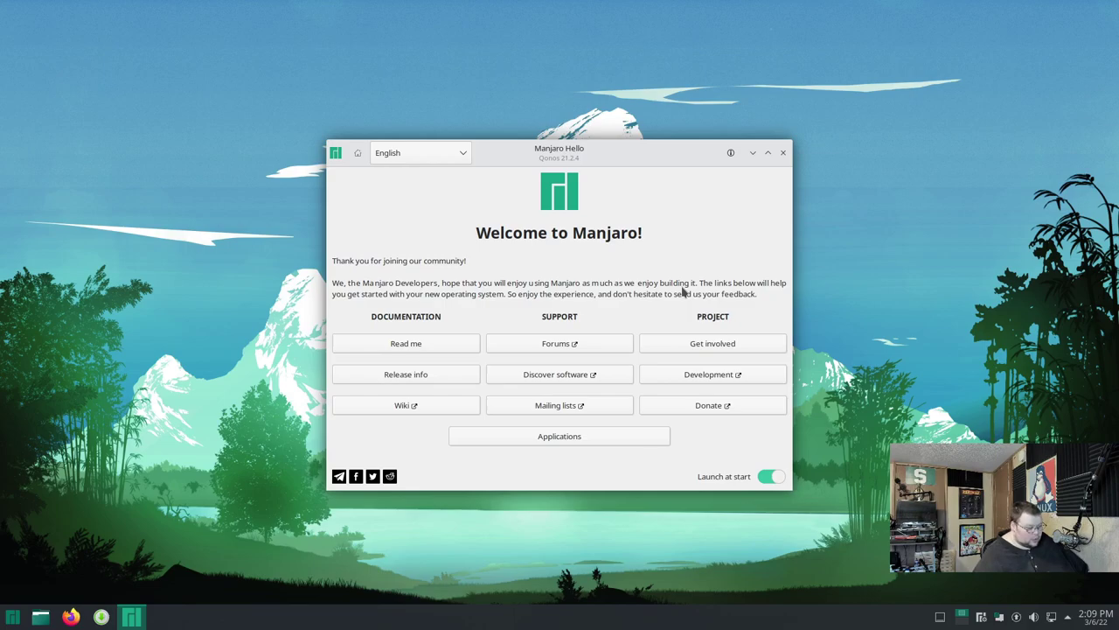
# Open the Hardware Configuration settings, check the install option for the alternative video drivers, and close the settings.
pyautogui.click(10, 616)
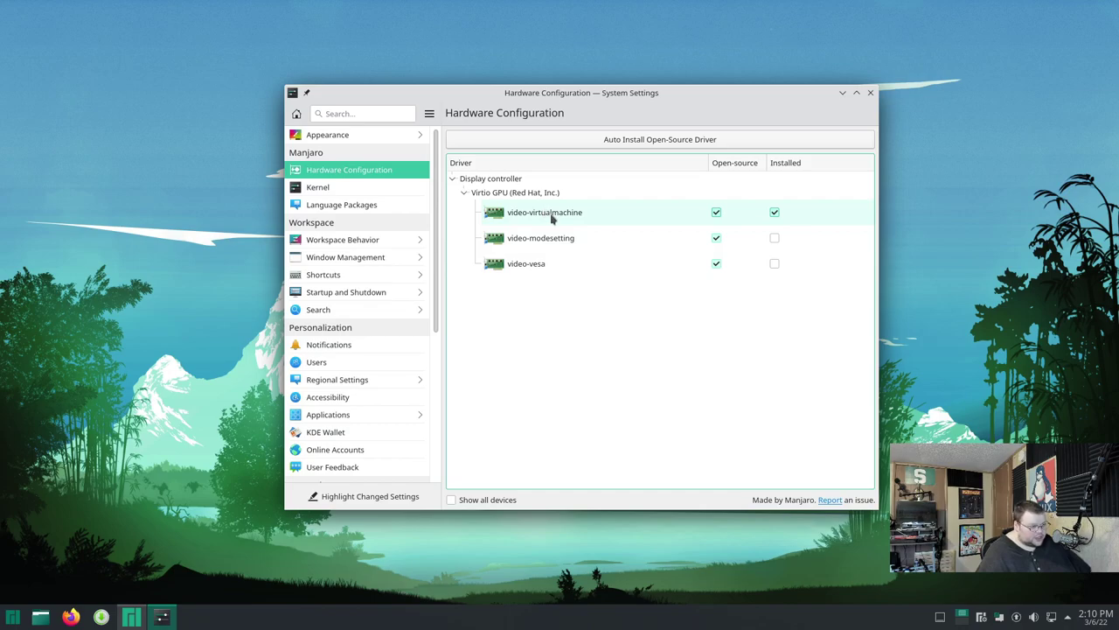
pyautogui.rightClick(752, 242)
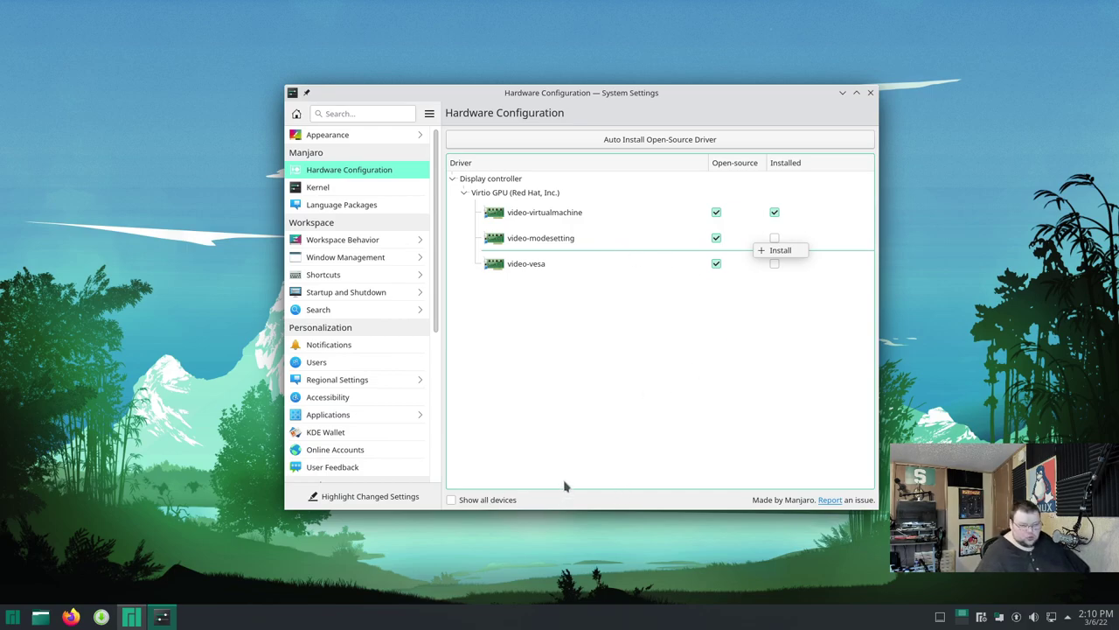
pyautogui.click(636, 411)
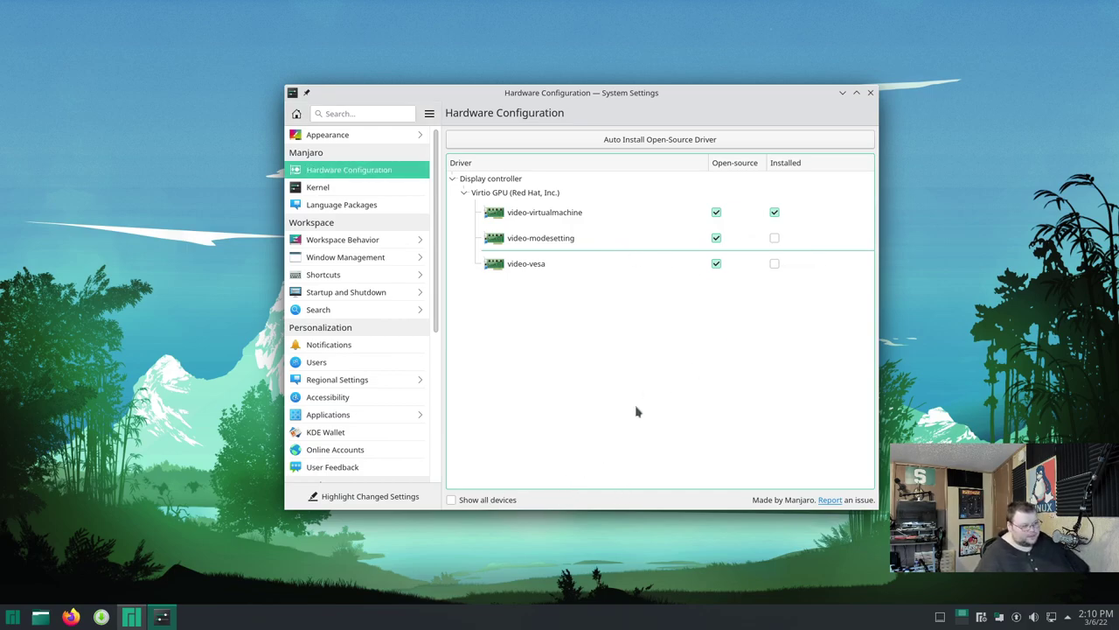
pyautogui.click(870, 92)
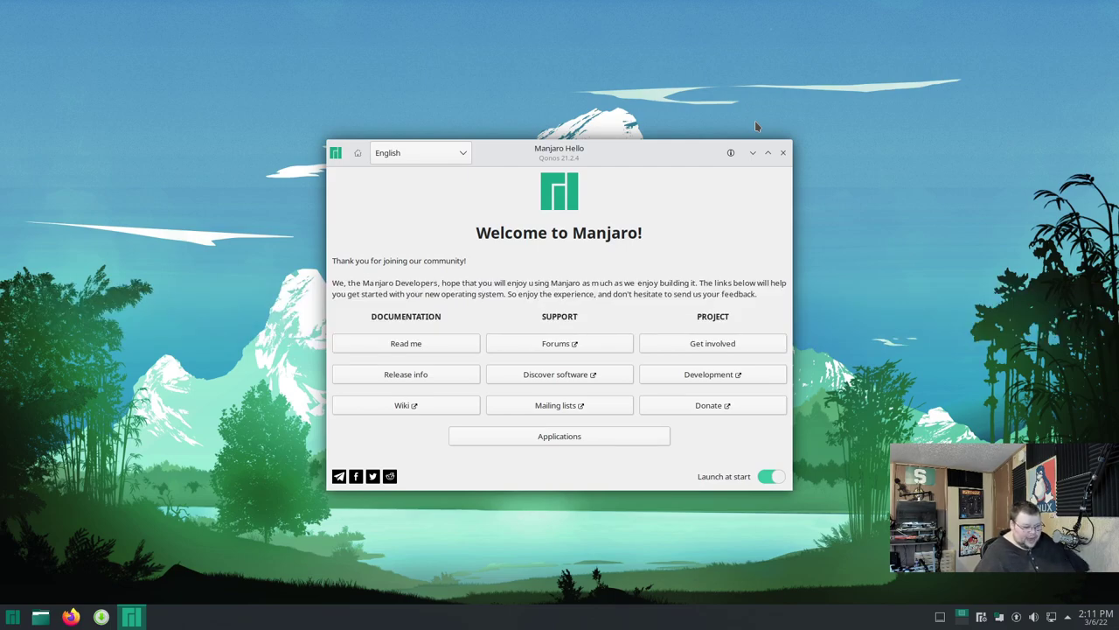
# Open the Add/Remove Software preferences, authenticate with the account password, and show the third-party settings.
pyautogui.click(5, 622)
pyautogui.write('pamac')
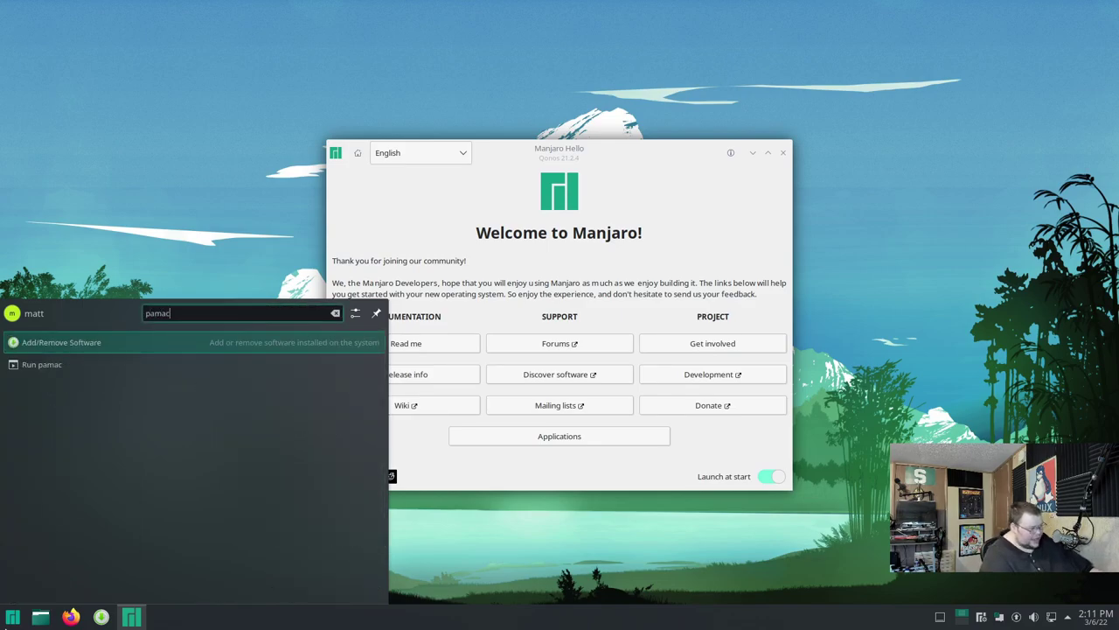
pyautogui.press('Return')
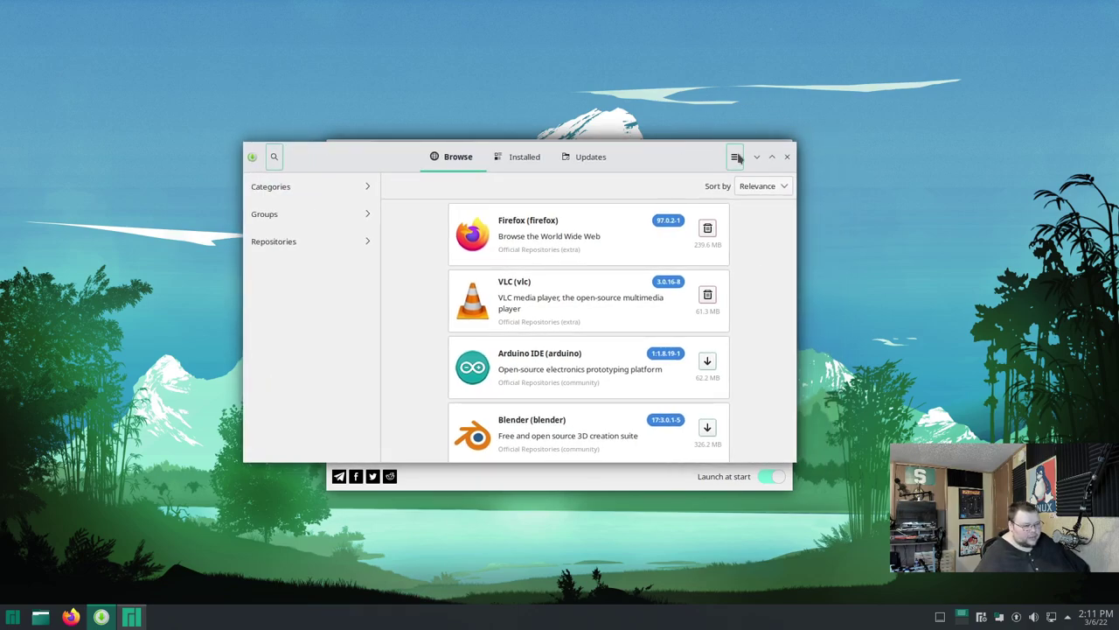
pyautogui.click(734, 156)
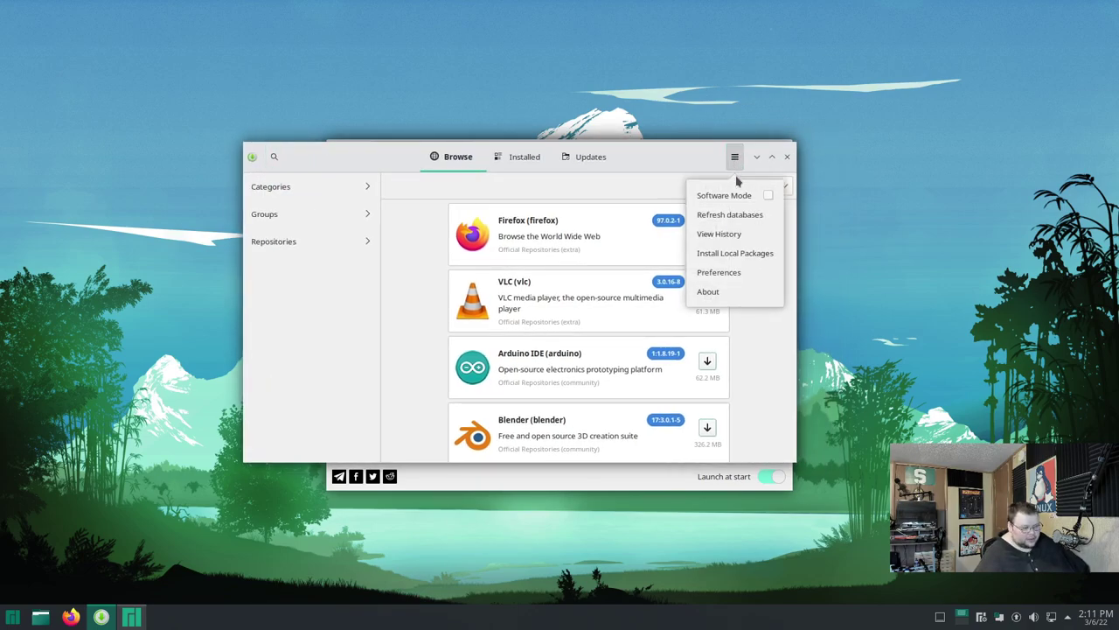
pyautogui.click(733, 272)
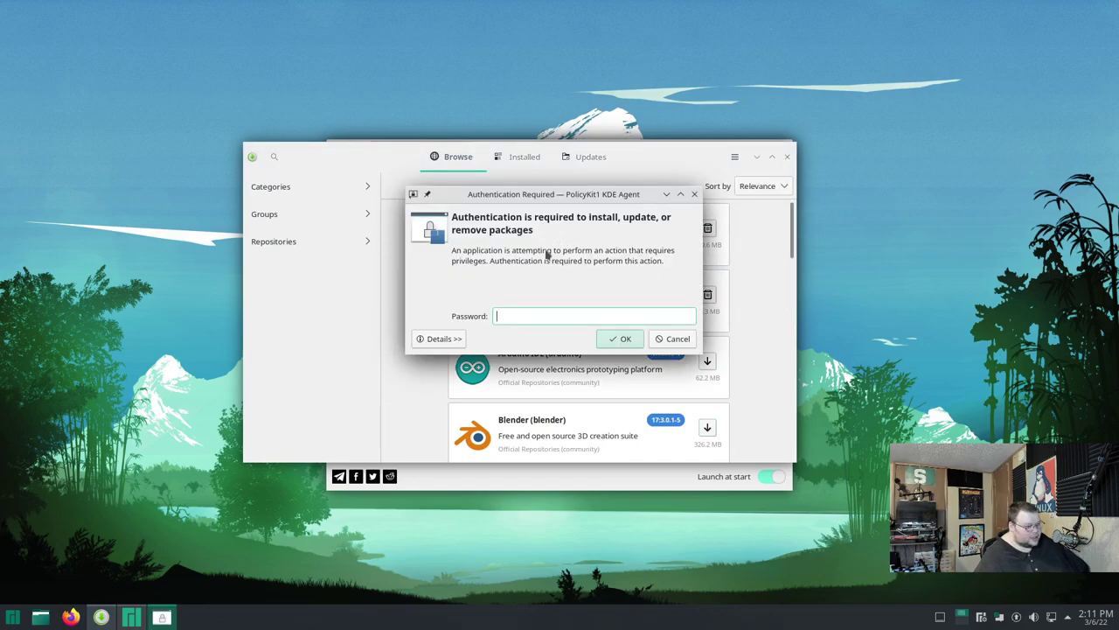
pyautogui.write('••')
pyautogui.press('Return')
pyautogui.click(626, 147)
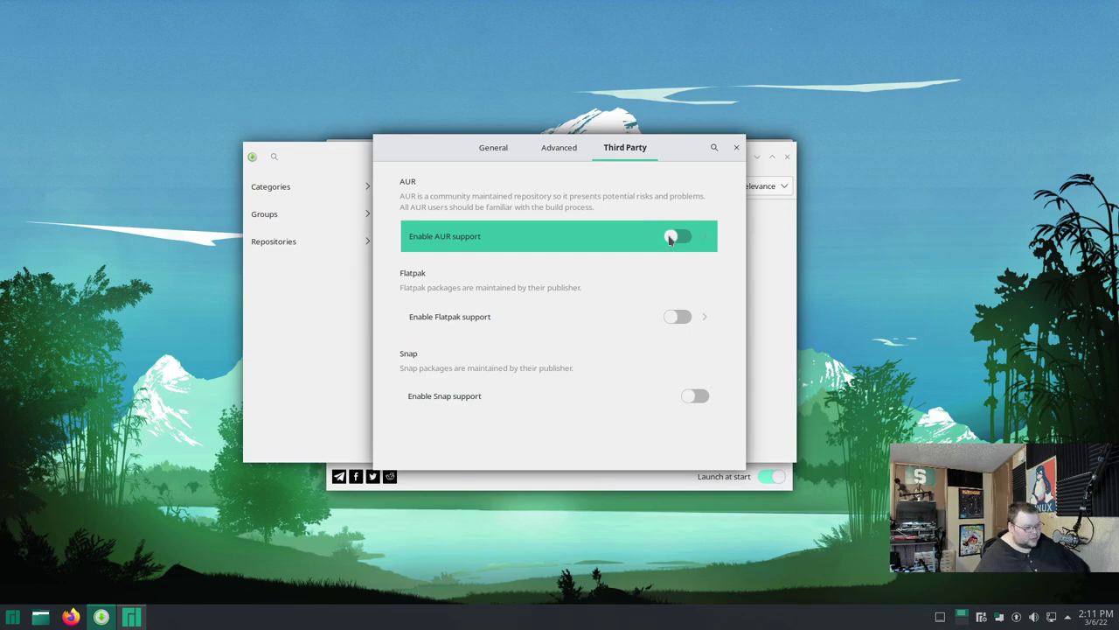
# Enable AUR support with Keep built packages, Check for updates and Check for development packages updates, and close the preferences.
pyautogui.click(670, 238)
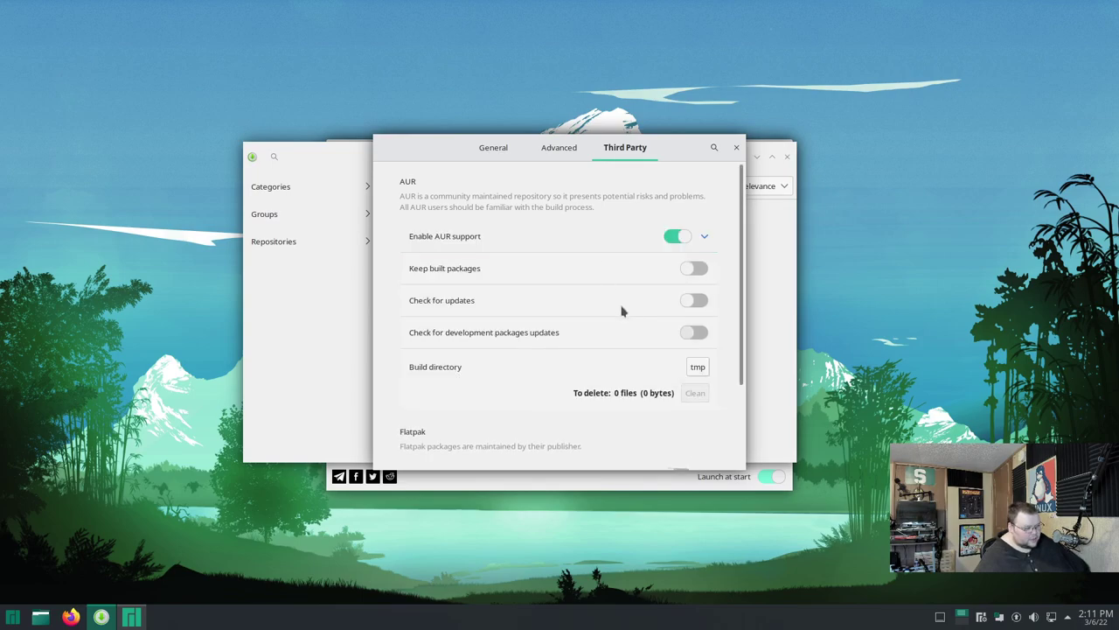
pyautogui.click(692, 301)
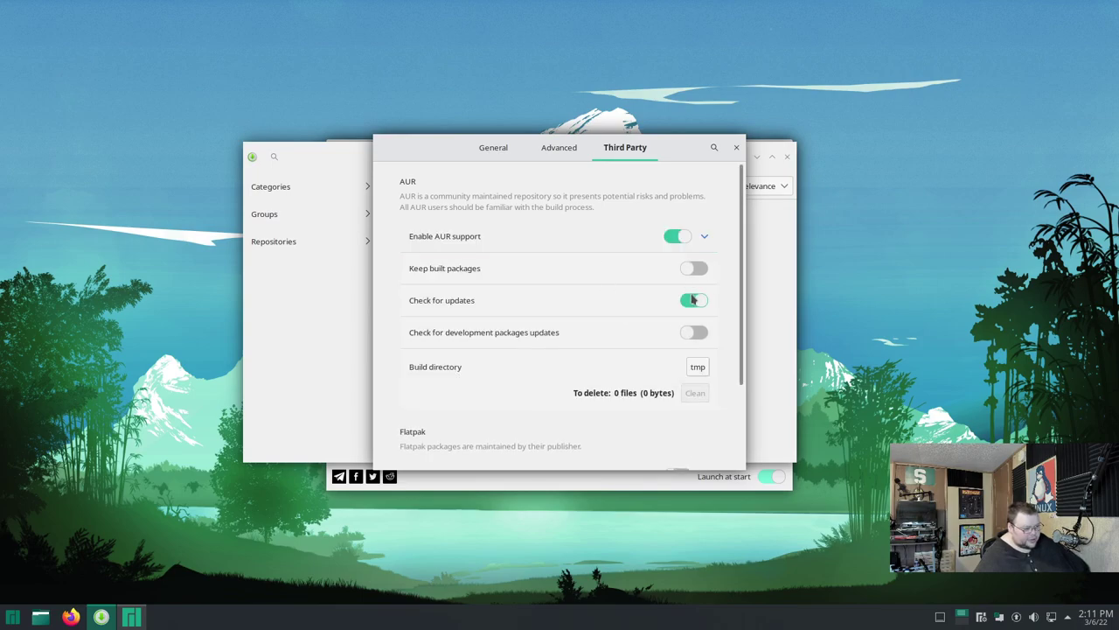
pyautogui.click(692, 334)
pyautogui.click(690, 268)
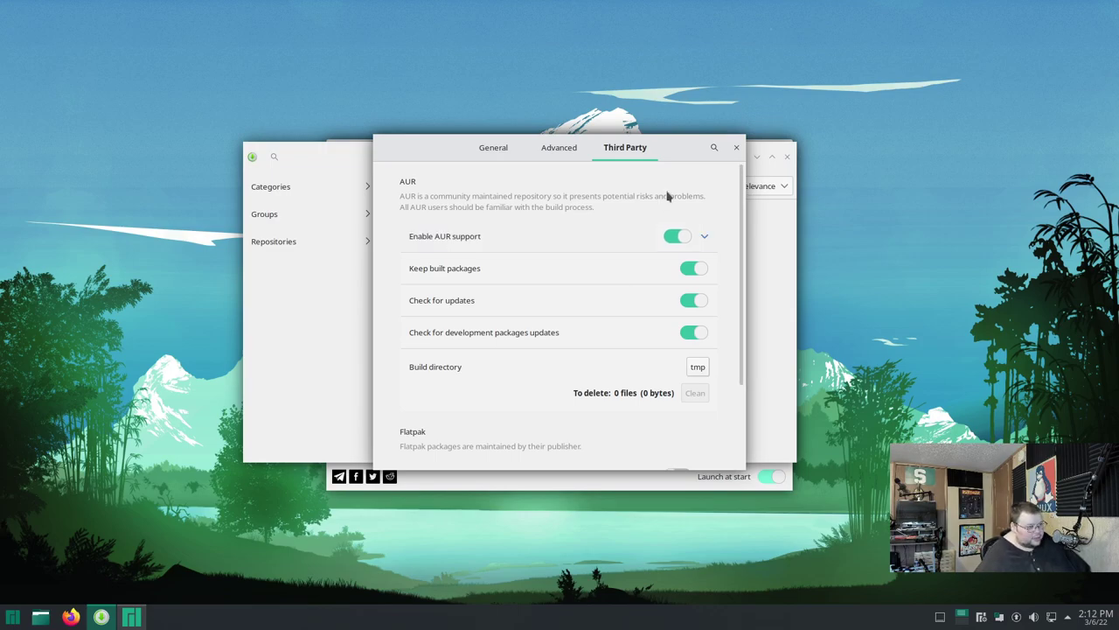
pyautogui.click(735, 149)
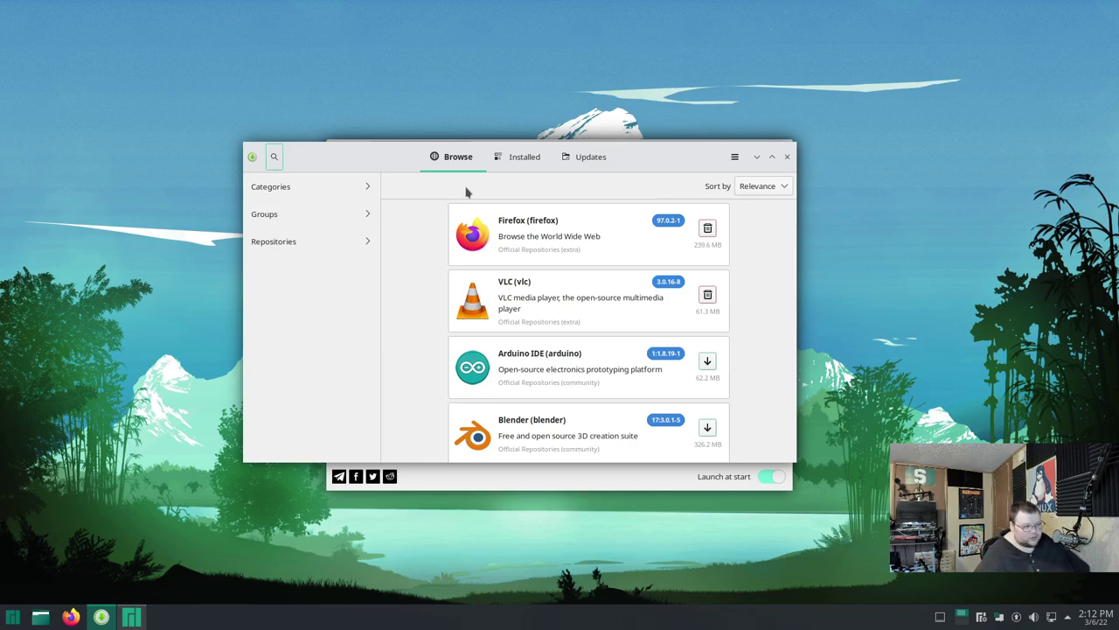
# Search the available software for audacium.
pyautogui.write('aud')
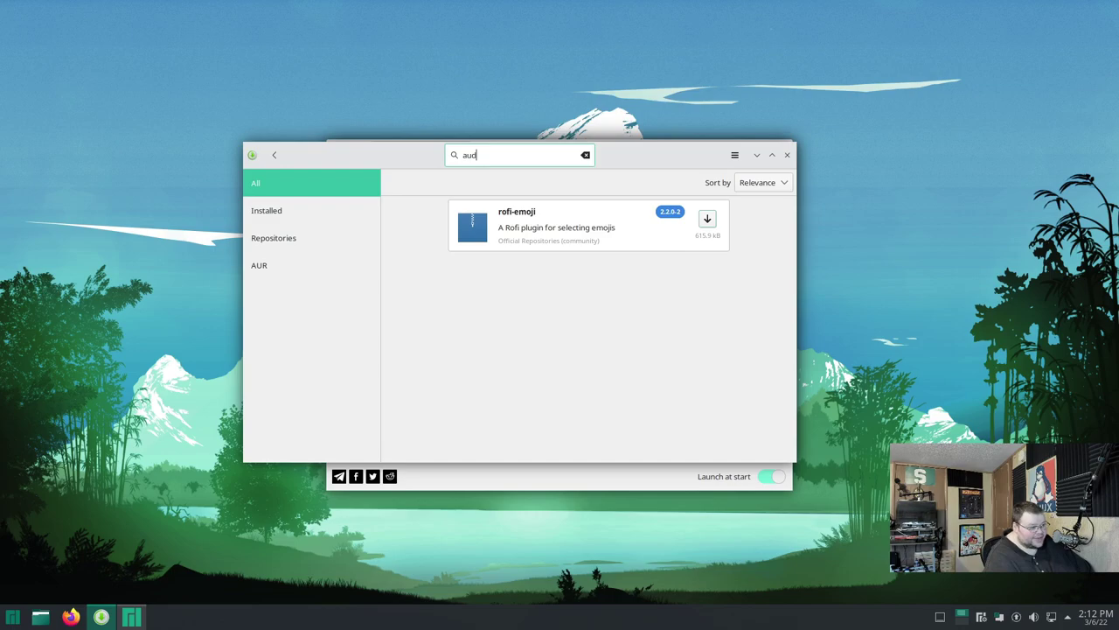
pyautogui.write('acium')
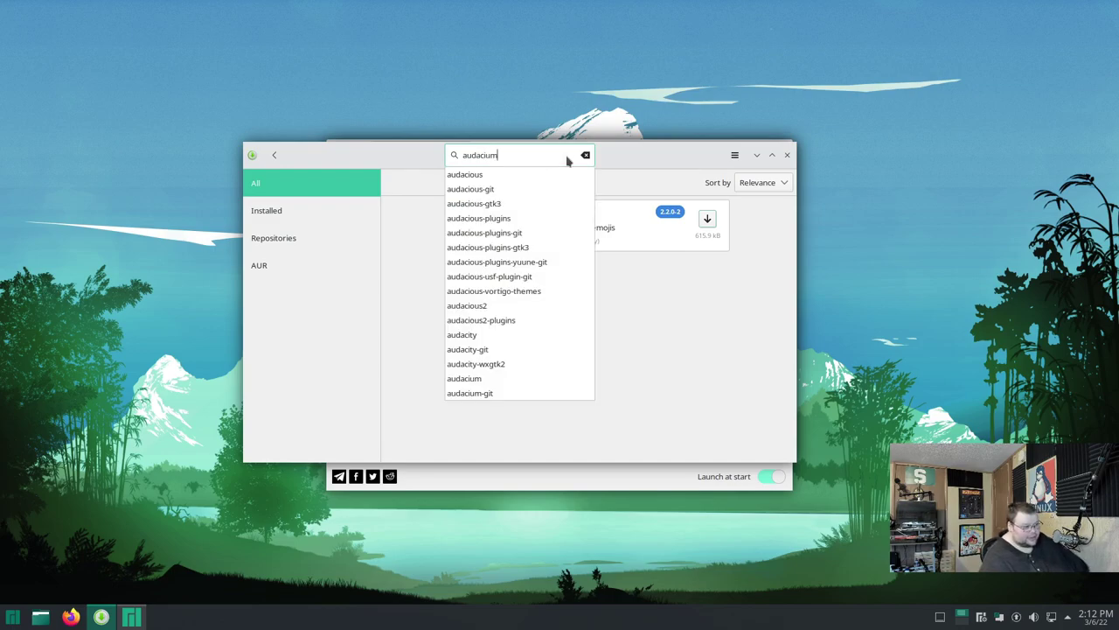
pyautogui.press('Return')
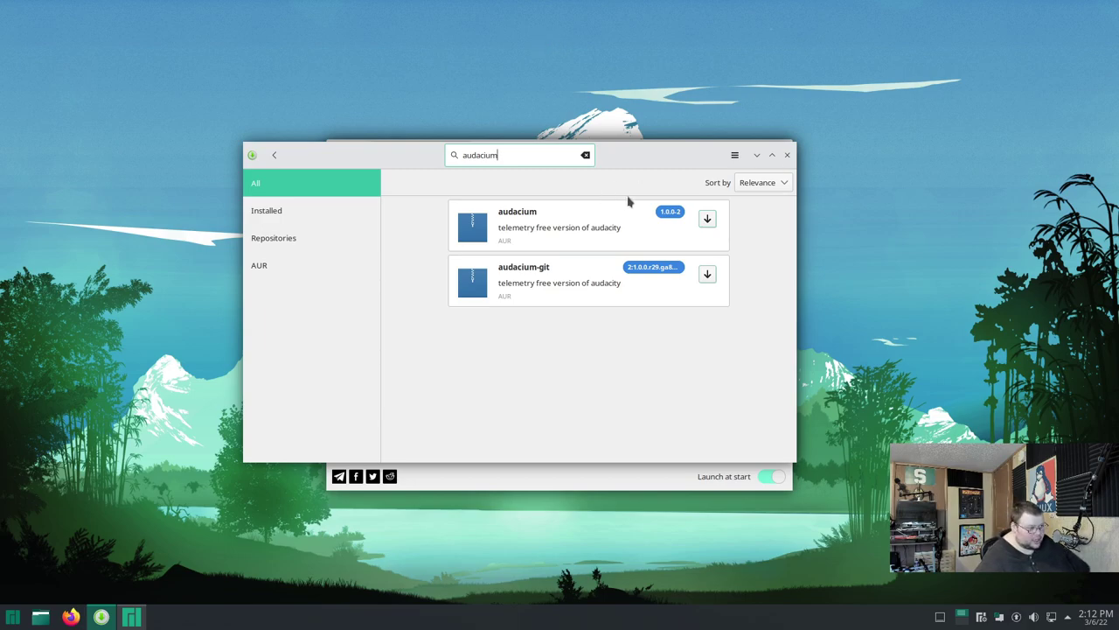
# Review the transaction summary for installing the audacium package, cancel the pending operation, and close Add/Remove Software.
pyautogui.click(708, 219)
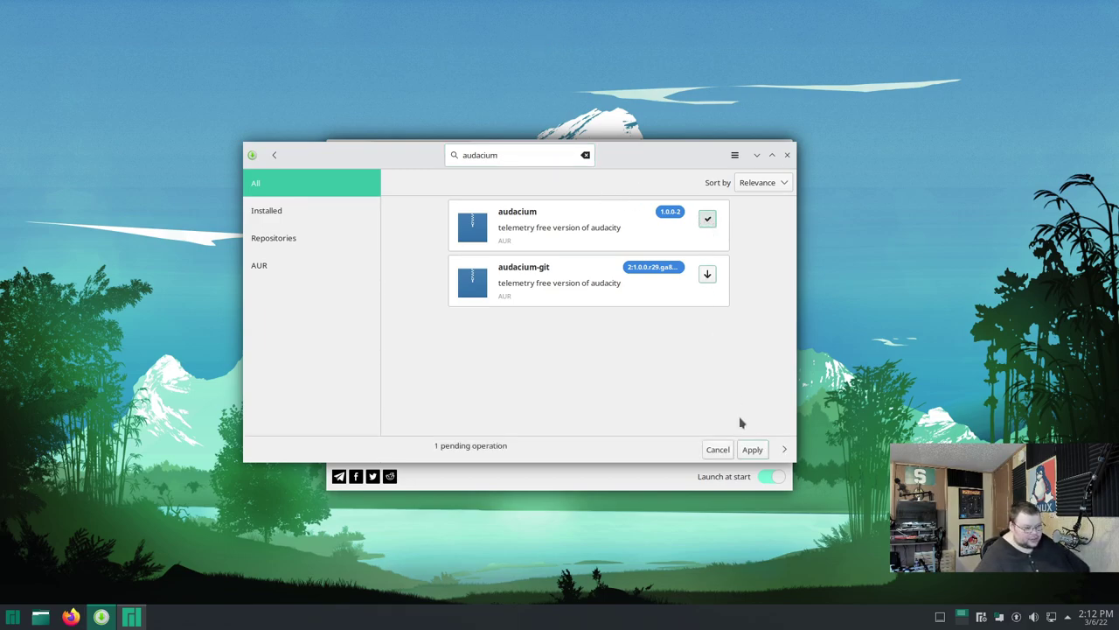
pyautogui.click(756, 450)
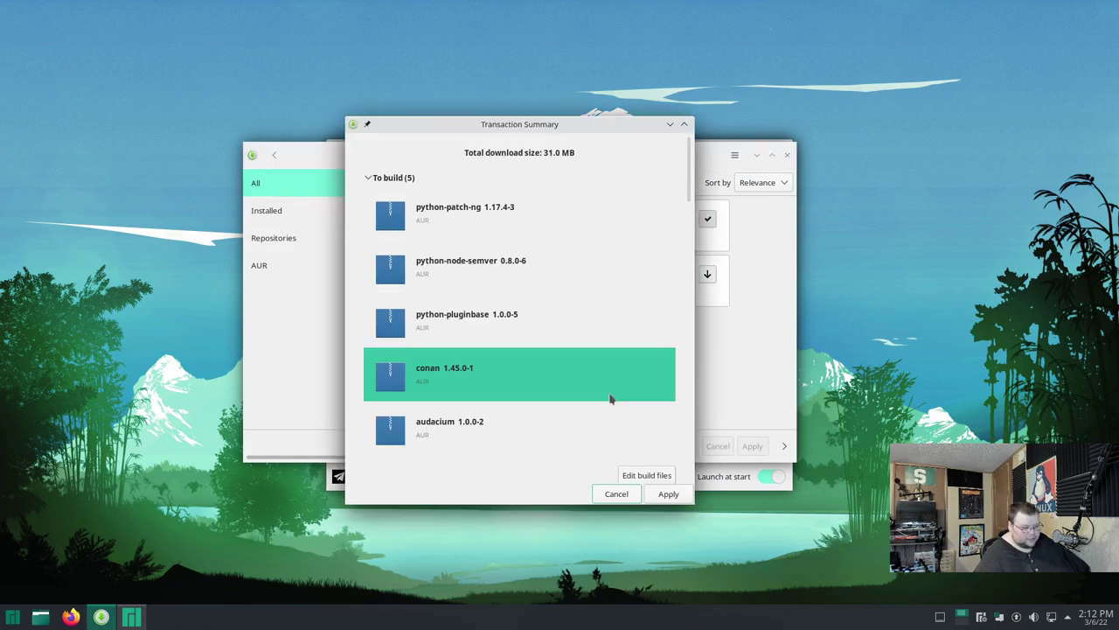
pyautogui.click(616, 493)
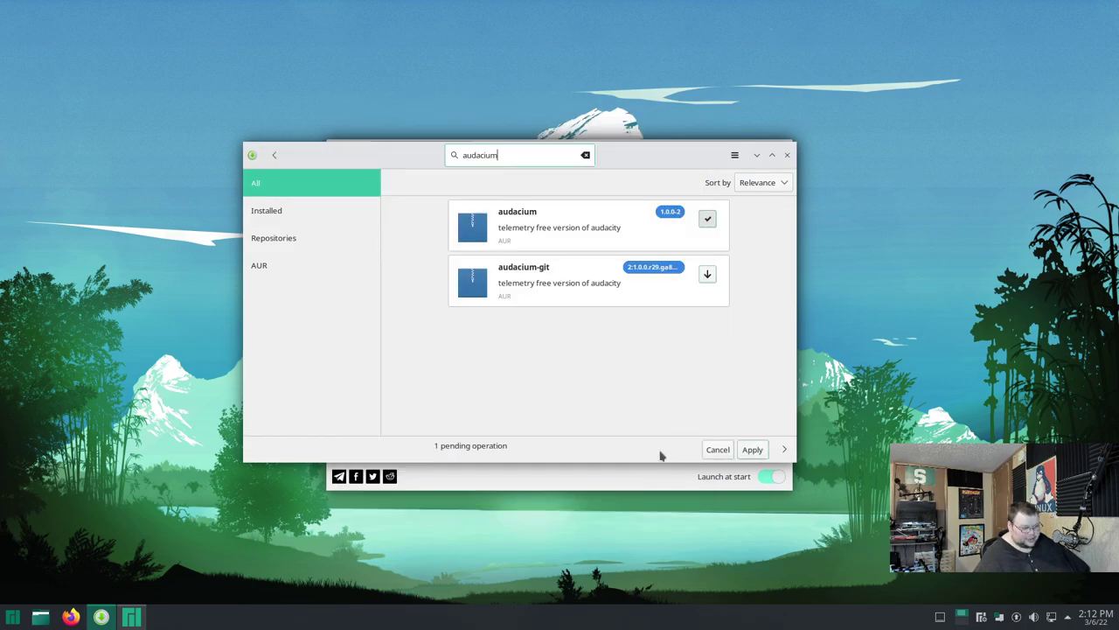
pyautogui.click(718, 450)
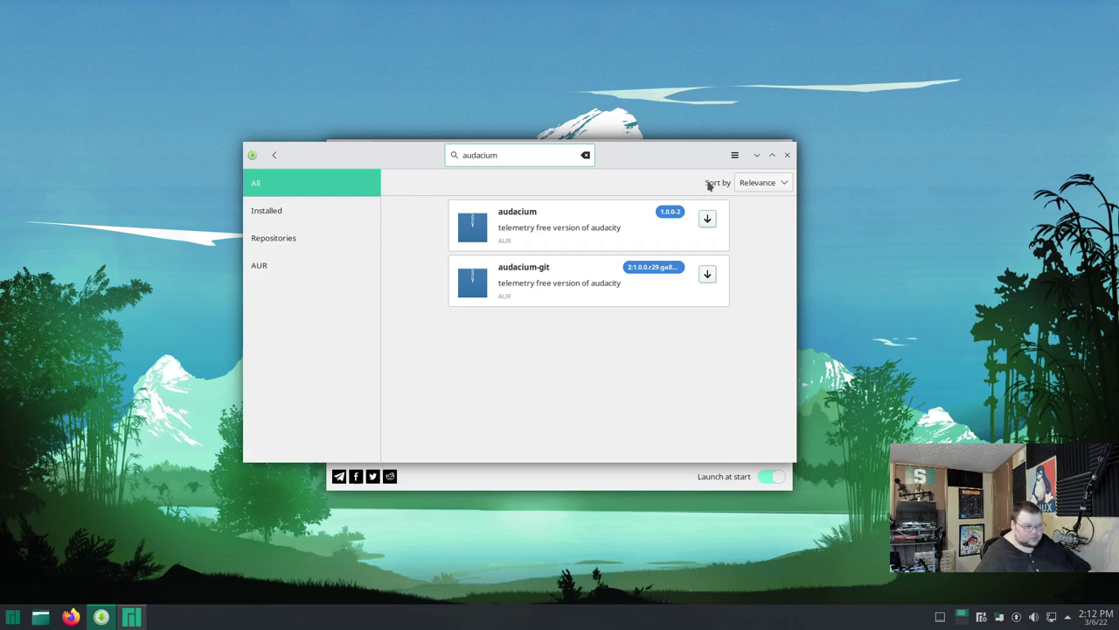
pyautogui.moveTo(668, 156); pyautogui.dragTo(592, 185)
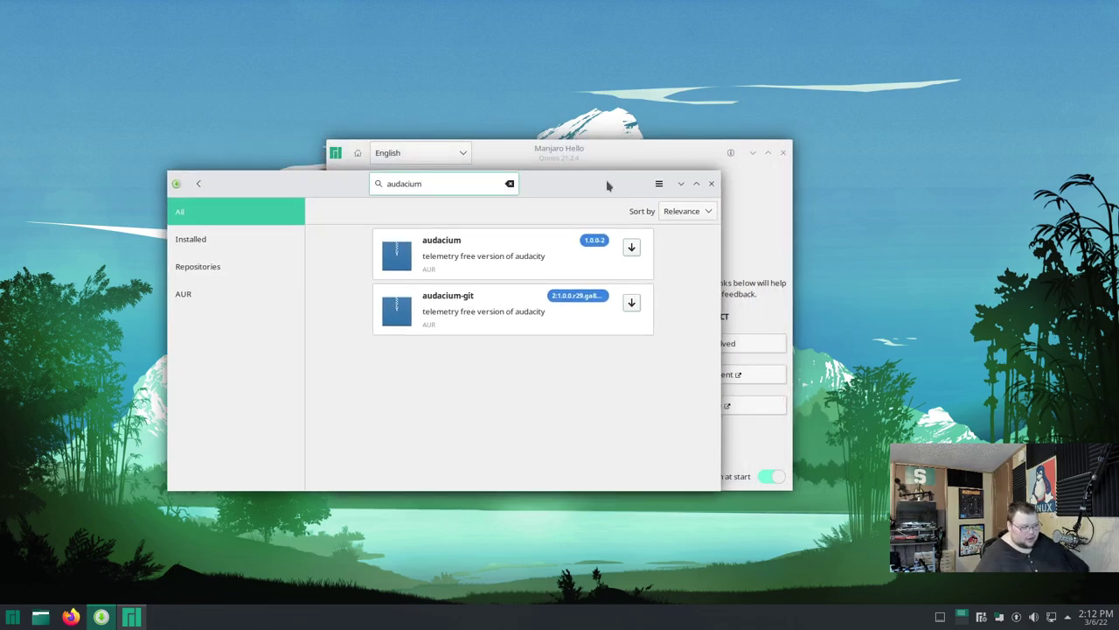
pyautogui.click(711, 184)
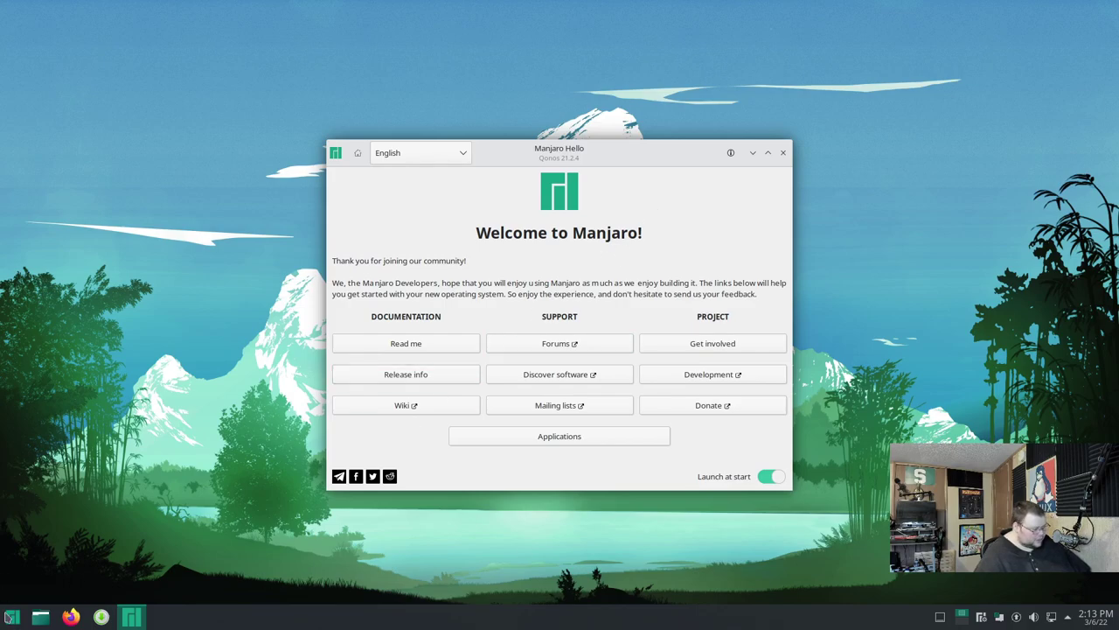
# Reopen Add/Remove Software, look through the packages in the Music & Audio category, and close it.
pyautogui.click(11, 617)
pyautogui.write('add')
pyautogui.press('Return')
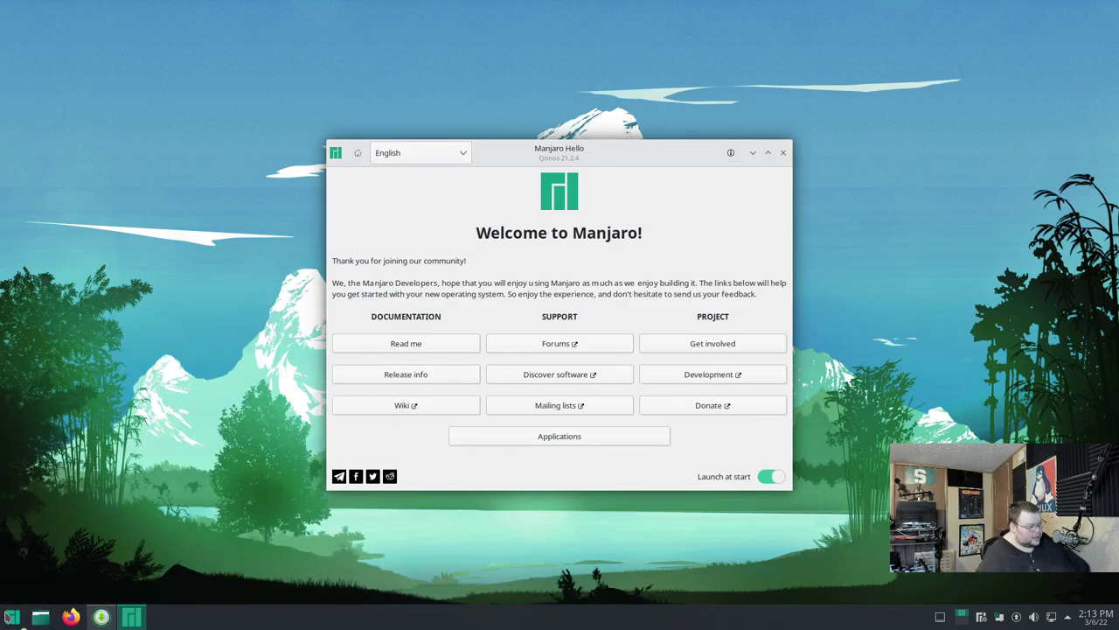
pyautogui.click(332, 184)
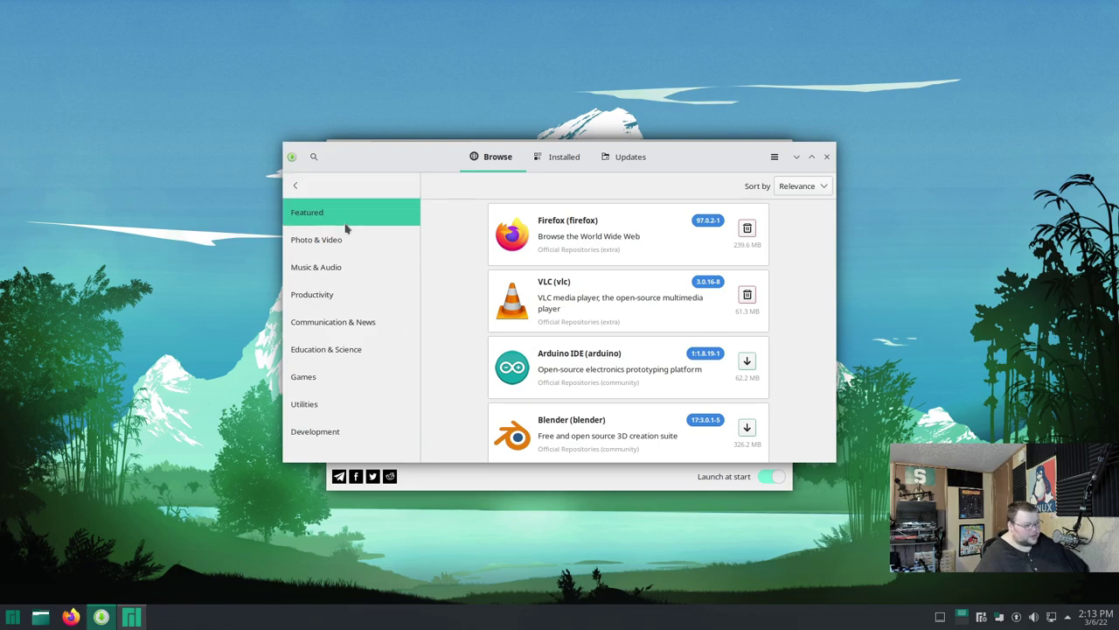
pyautogui.click(335, 270)
pyautogui.scroll(-5, 573, 300)
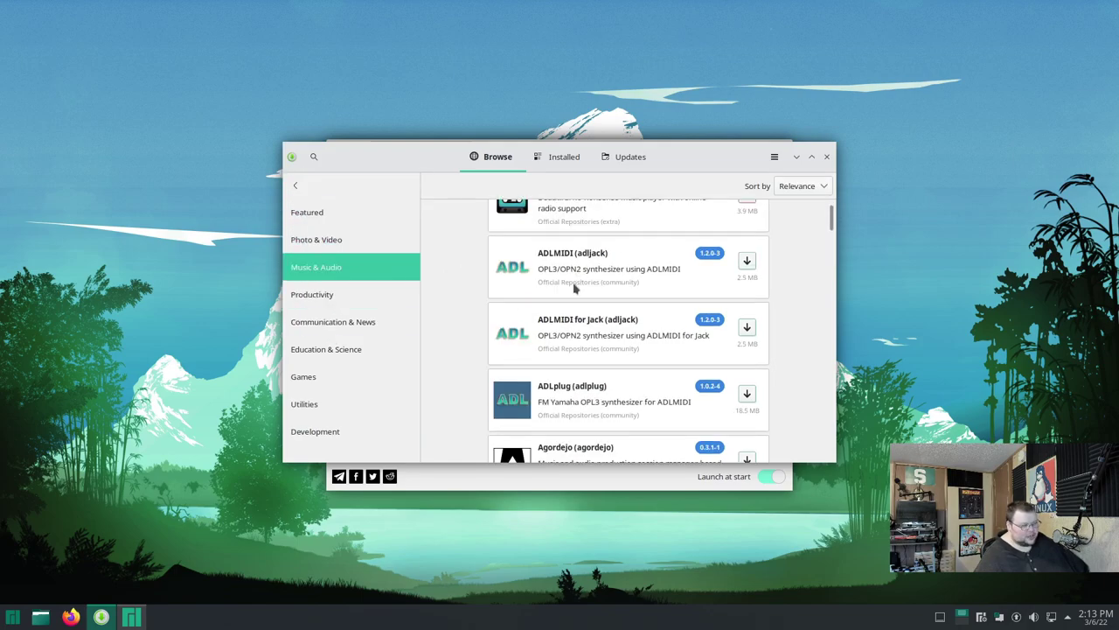
pyautogui.scroll(-6, 573, 300)
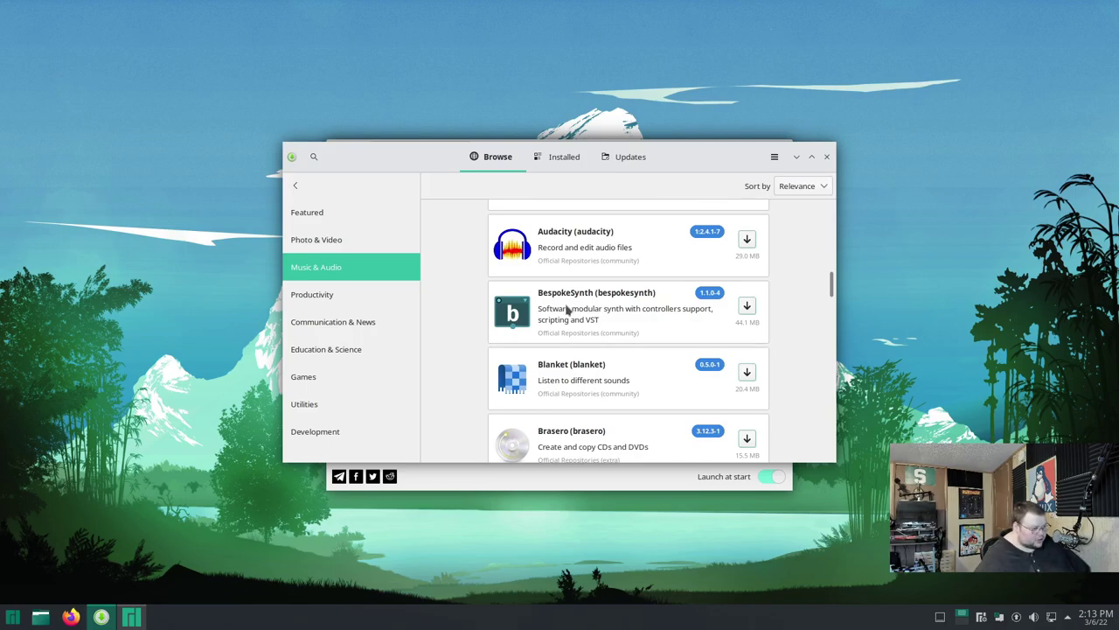
pyautogui.scroll(-10, 551, 314)
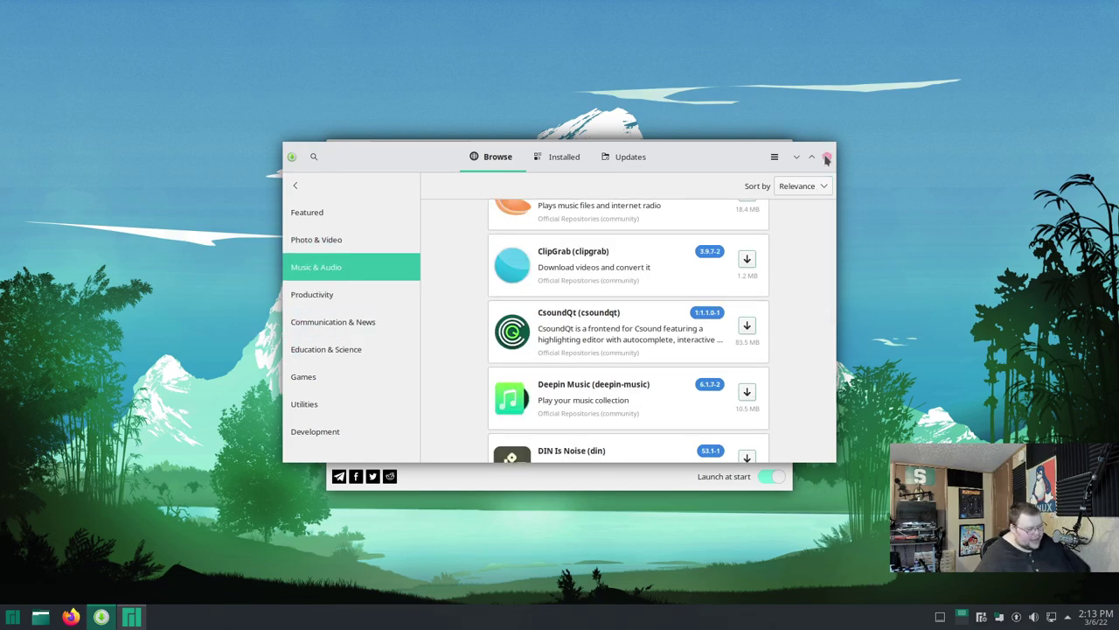
pyautogui.click(827, 157)
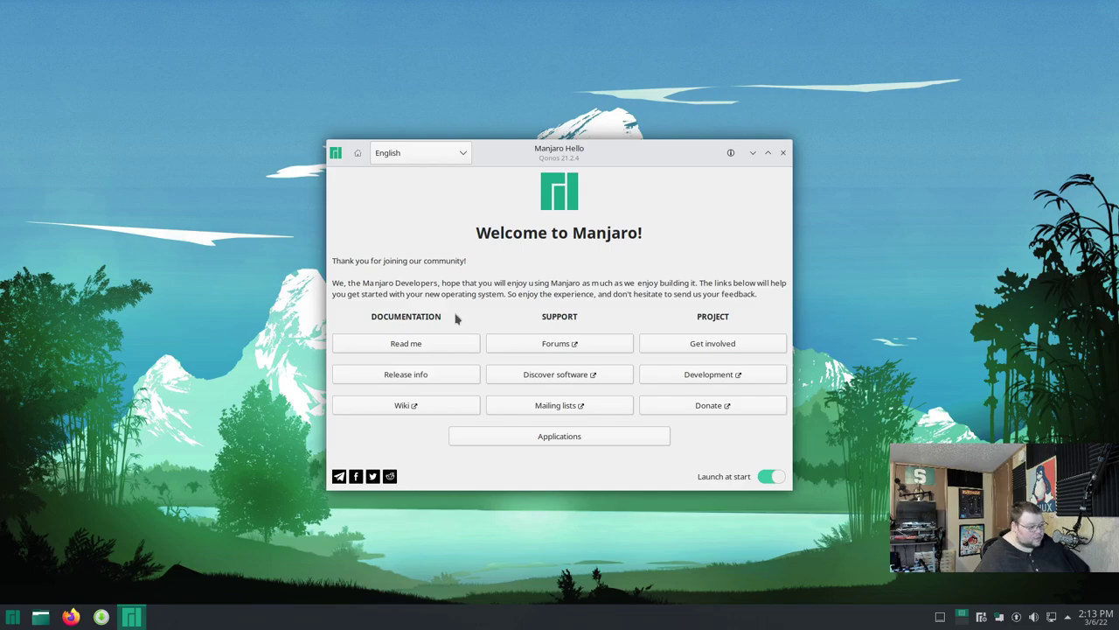
# Open the application list in Manjaro Hello and examine the programs offered under Browsers.
pyautogui.moveTo(589, 148); pyautogui.dragTo(585, 116)
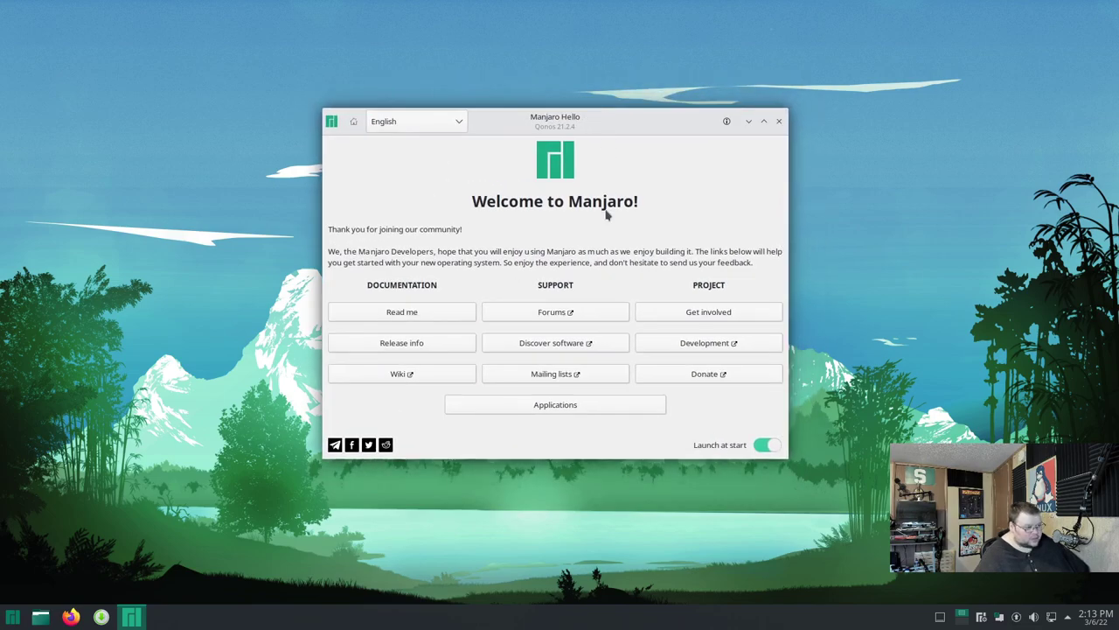
pyautogui.click(557, 407)
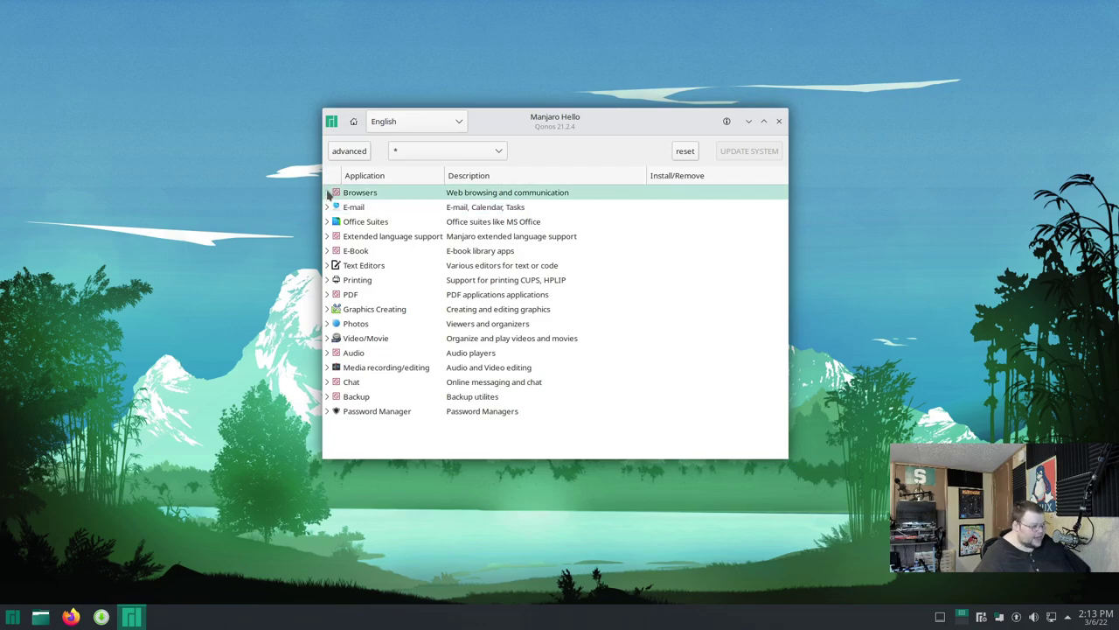
pyautogui.click(328, 193)
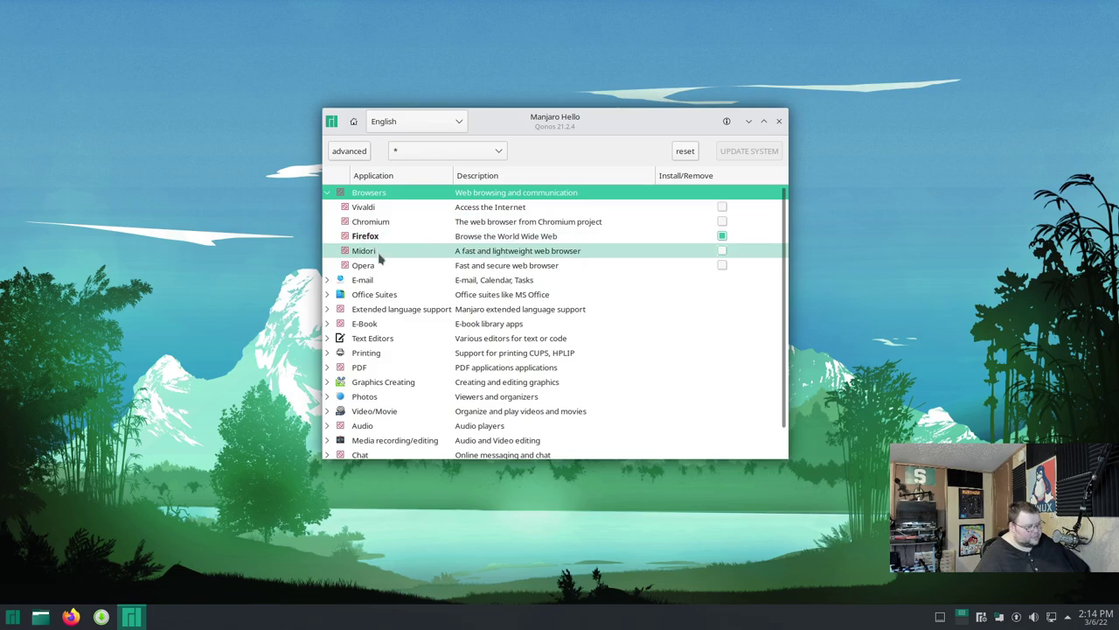
pyautogui.click(359, 280)
pyautogui.click(329, 210)
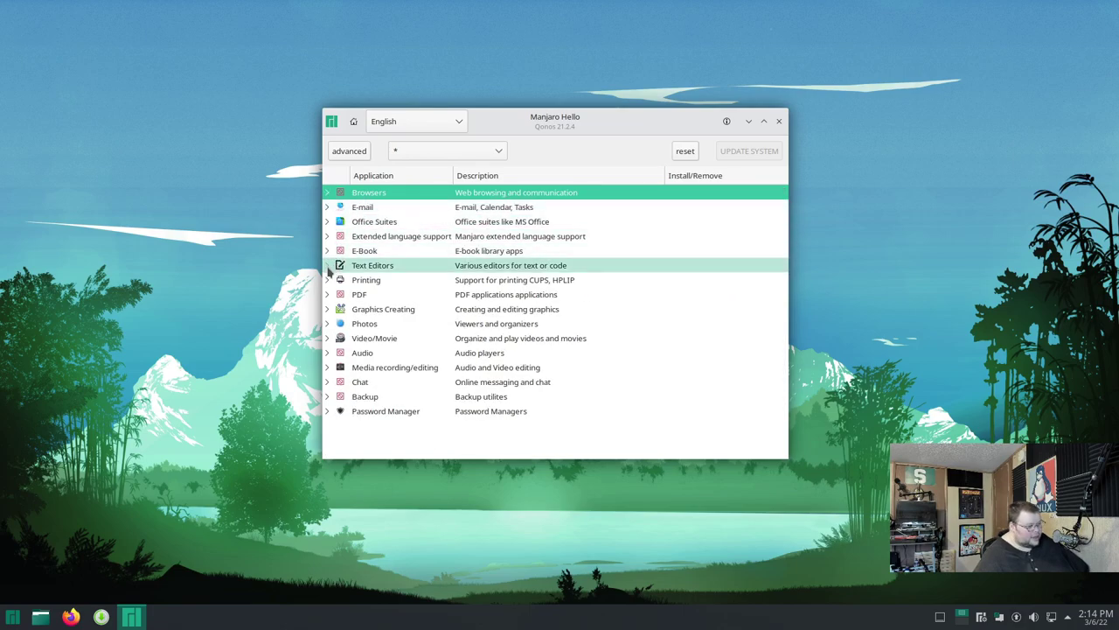
# Examine the programs offered under Text Editors, E-Book, Extended language support and Office Suites, collapsing each category again.
pyautogui.click(327, 265)
pyautogui.click(327, 266)
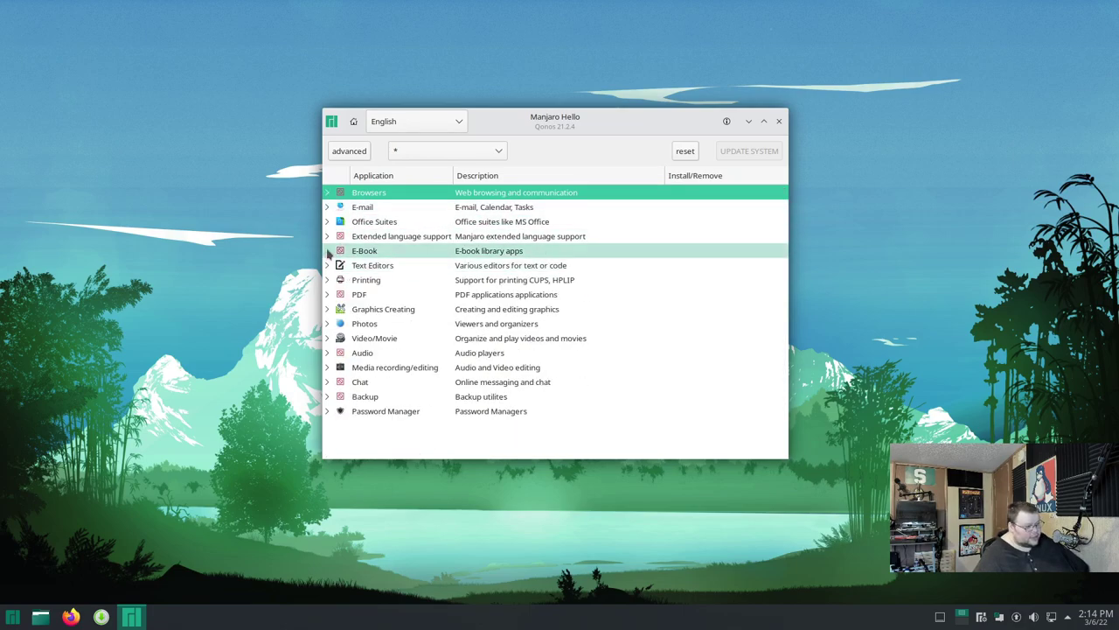
pyautogui.click(327, 251)
pyautogui.click(327, 251)
pyautogui.click(328, 237)
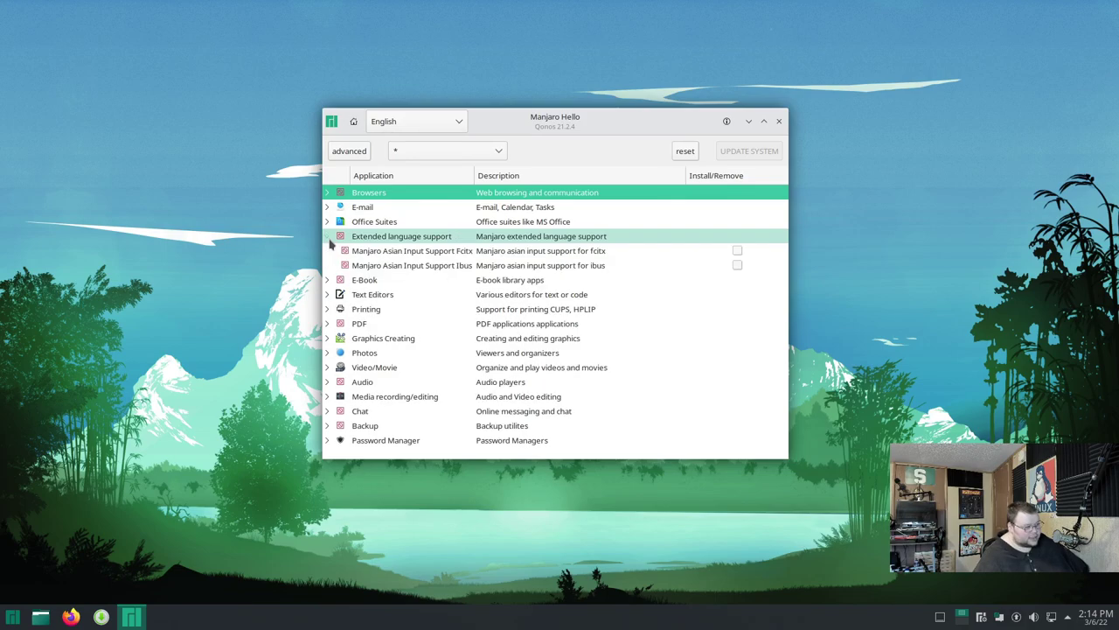
pyautogui.click(329, 237)
pyautogui.click(328, 222)
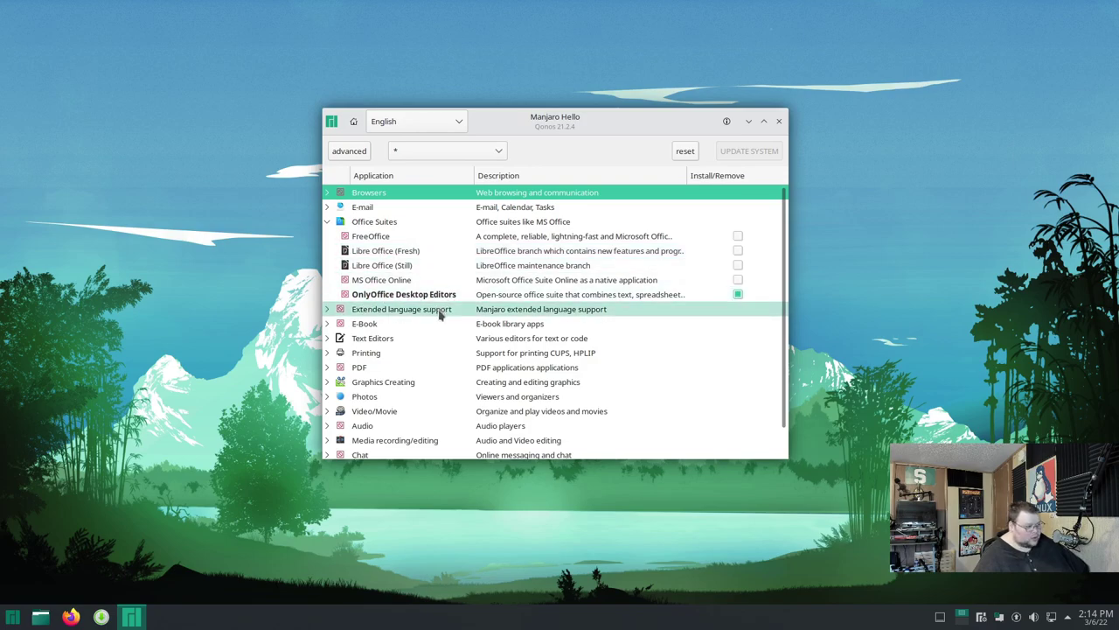
pyautogui.click(331, 223)
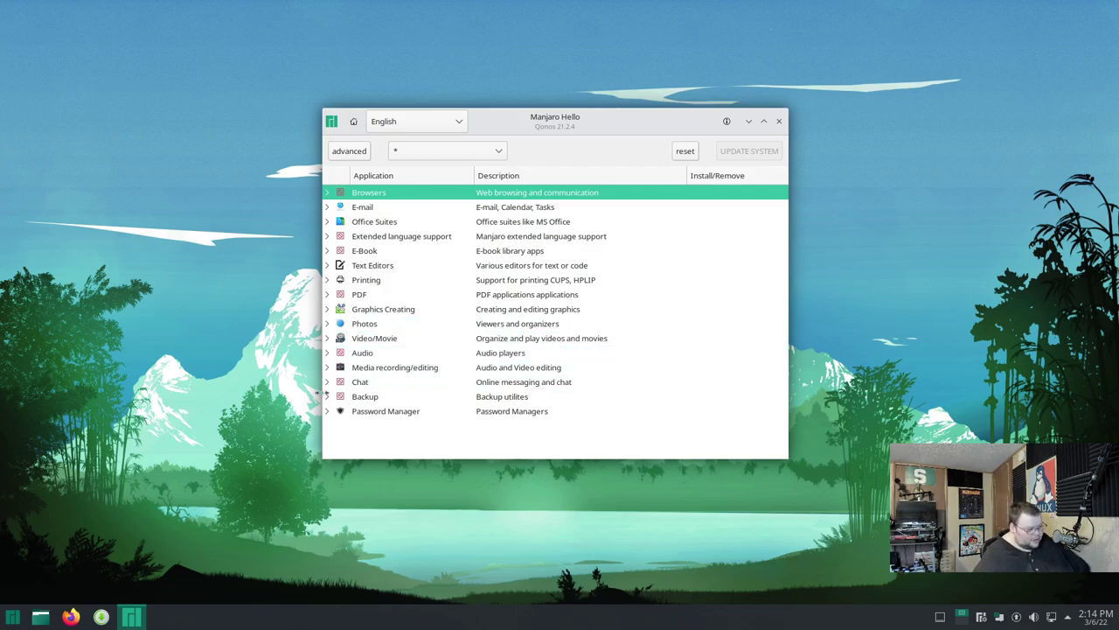
# Mark GIMP and Inkscape in the Graphics Creating category for installation.
pyautogui.click(328, 310)
pyautogui.click(737, 338)
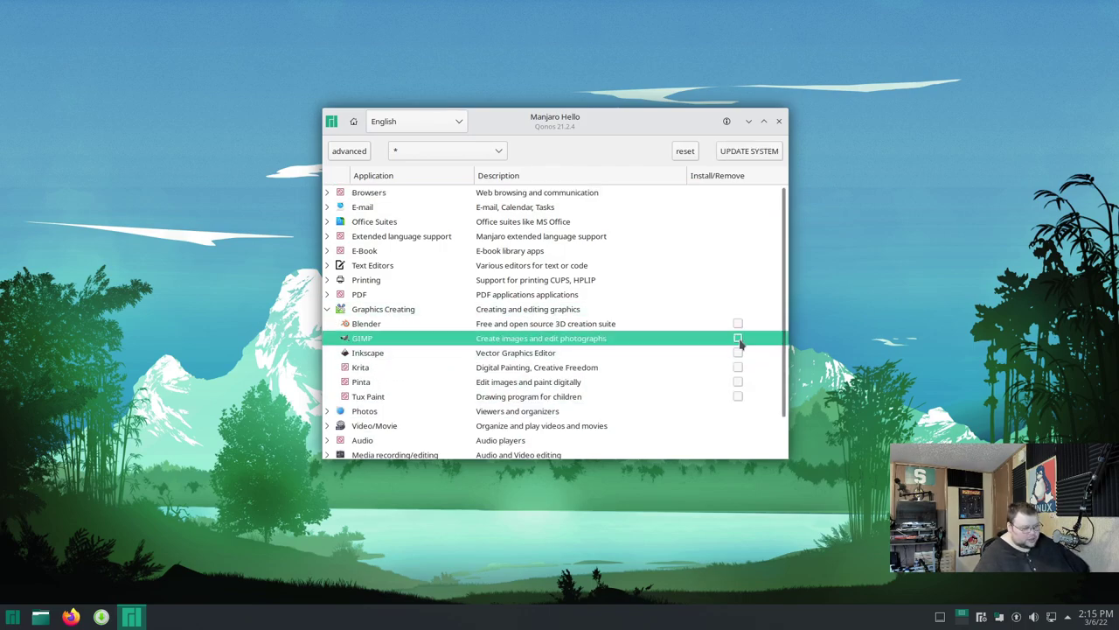
pyautogui.click(729, 352)
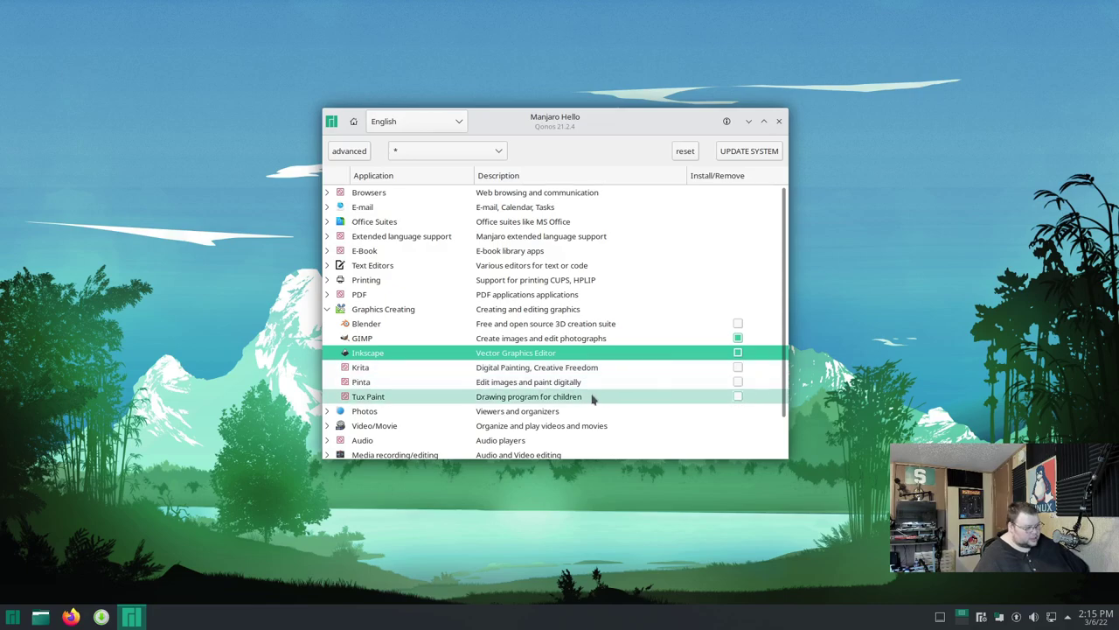
# Mark Xreader in the PDF category and FBReader in the E-Book category for installation.
pyautogui.click(328, 295)
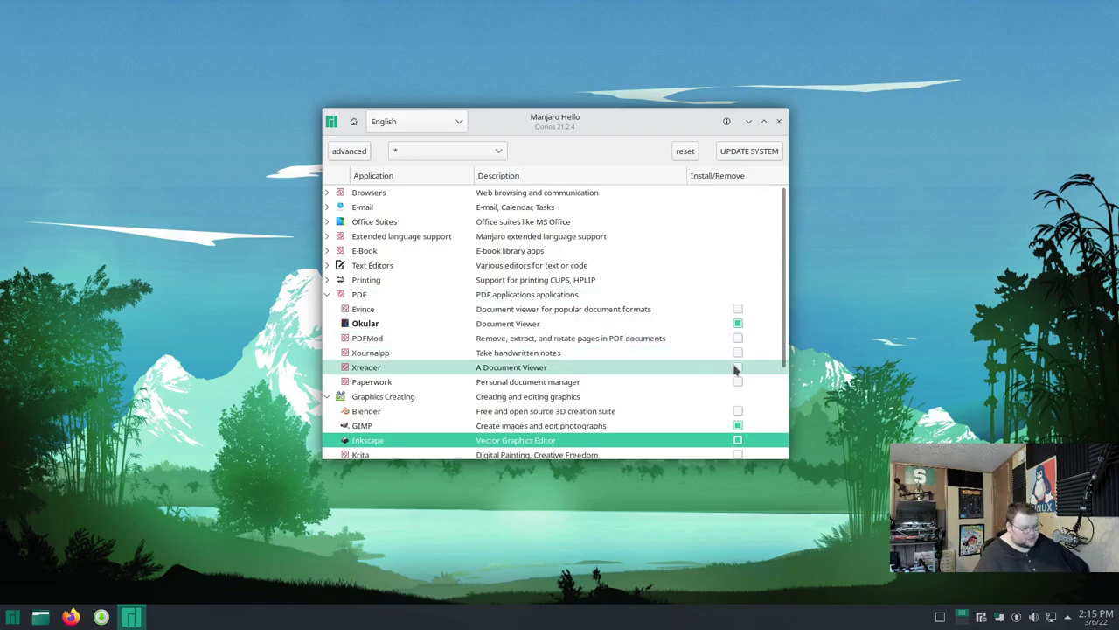
pyautogui.click(735, 367)
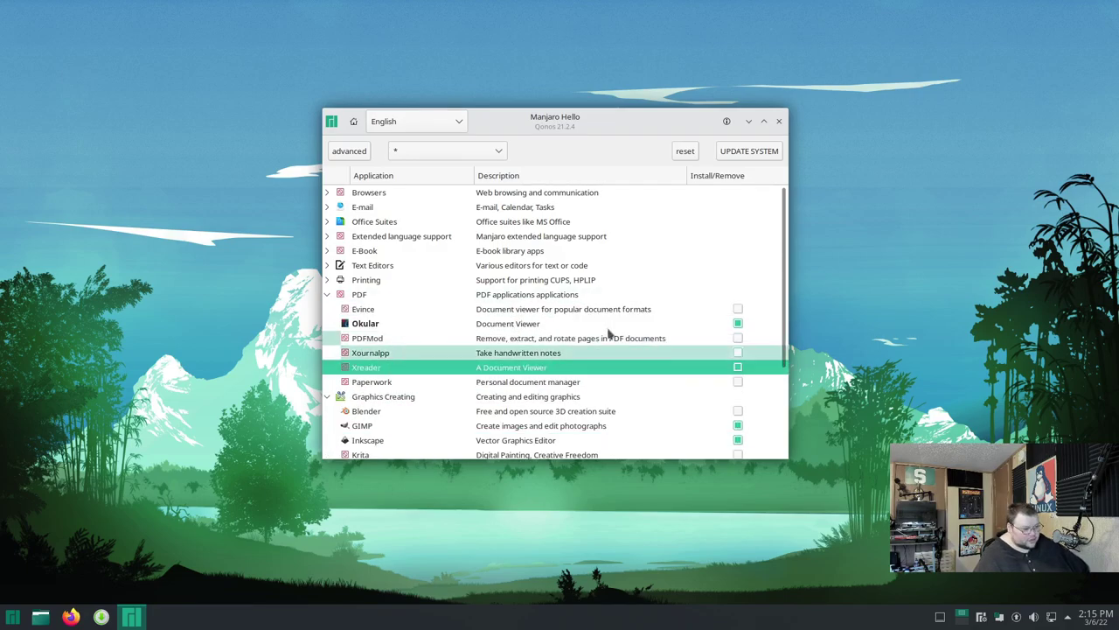
pyautogui.click(328, 251)
pyautogui.click(737, 280)
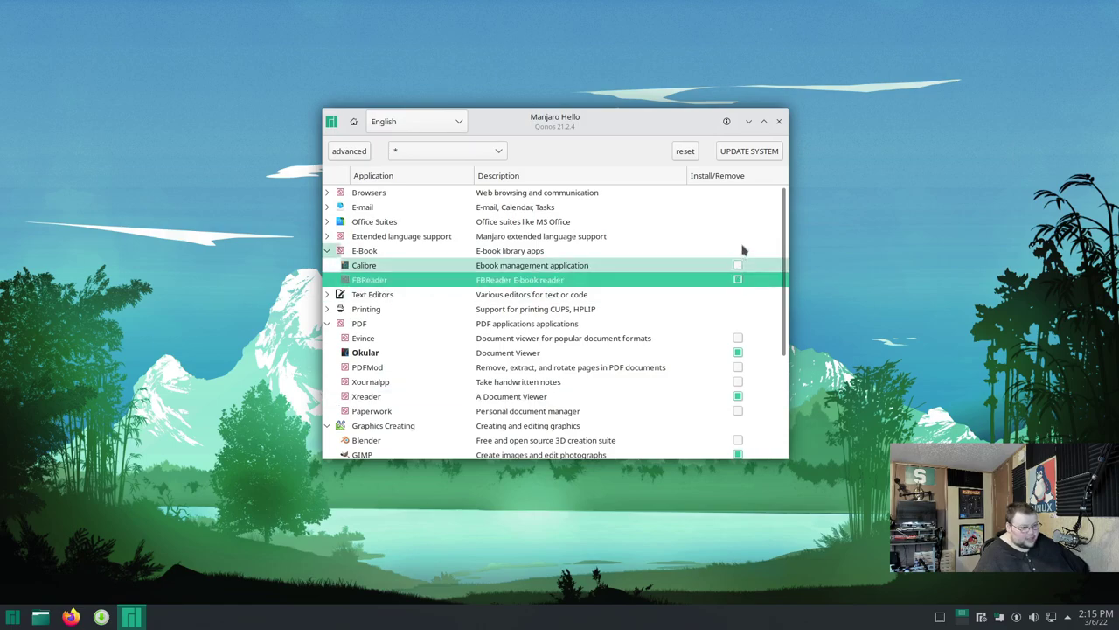
# Start the system update with the marked applications and authorize it with the account password.
pyautogui.click(748, 153)
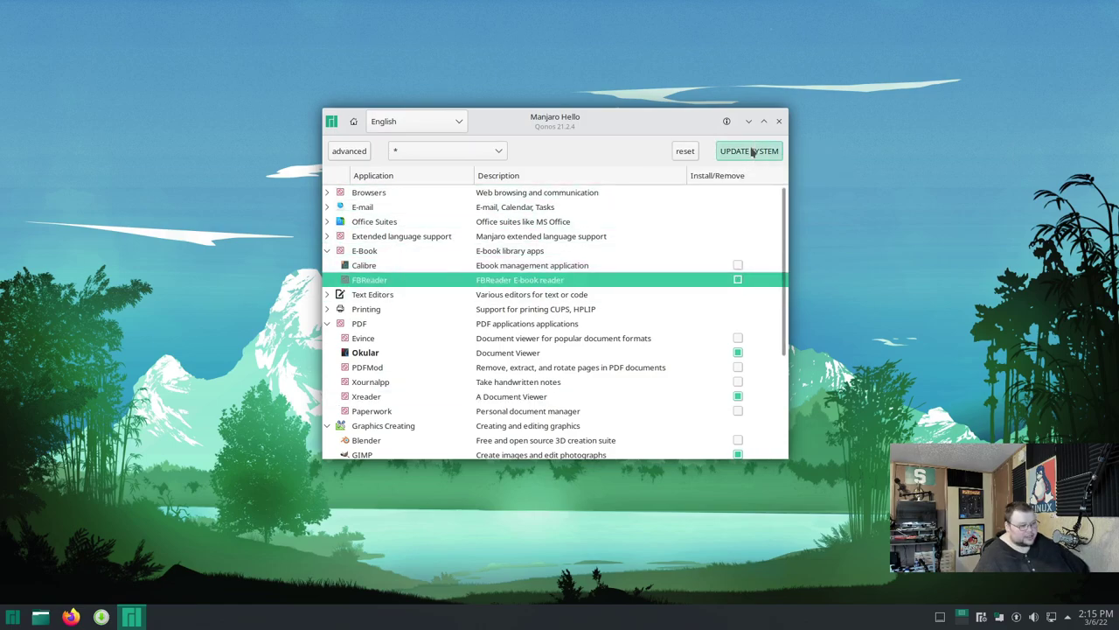
pyautogui.write('**')
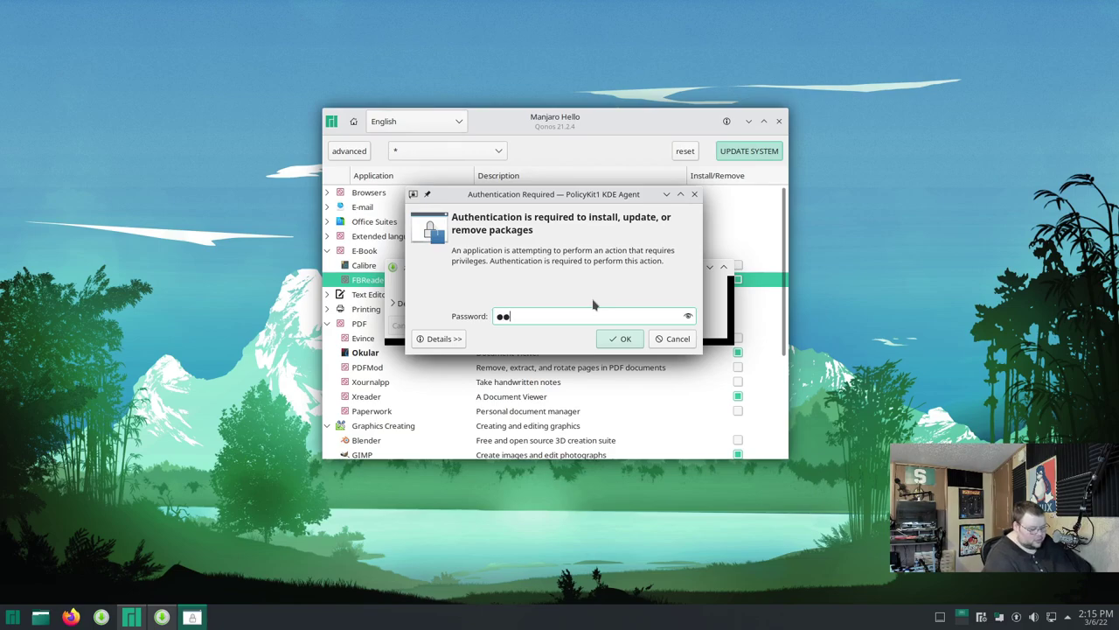
pyautogui.write('*')
pyautogui.press('Return')
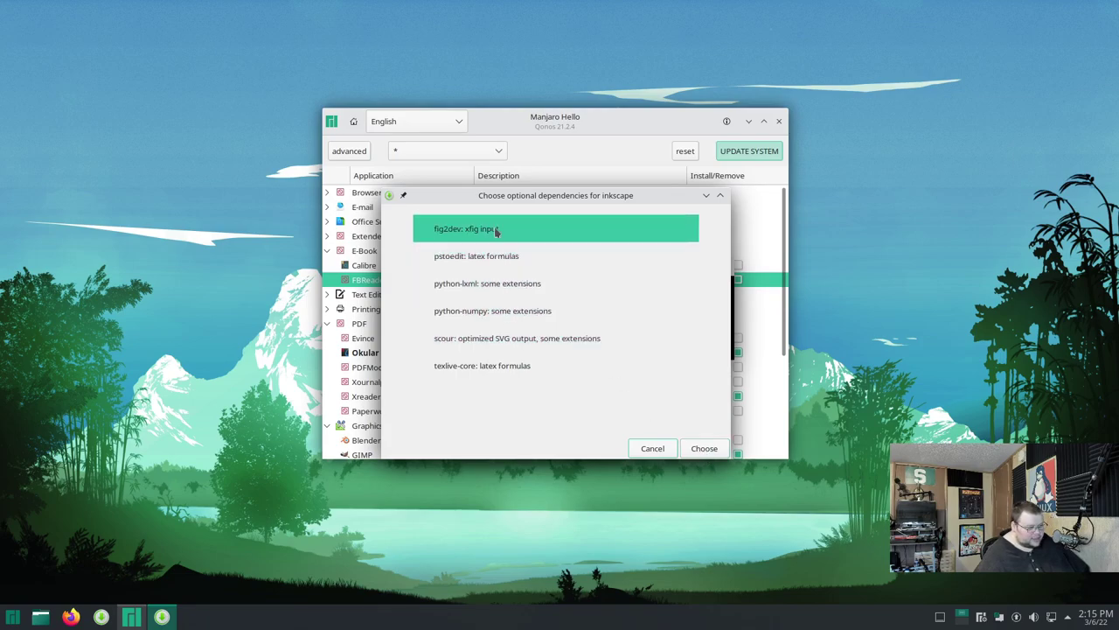
# Choose all optional dependencies for Inkscape plus libgxps and mathjax2 for Xreader, and apply the installation, dismissing the warning.
pyautogui.moveTo(497, 230); pyautogui.dragTo(501, 340)
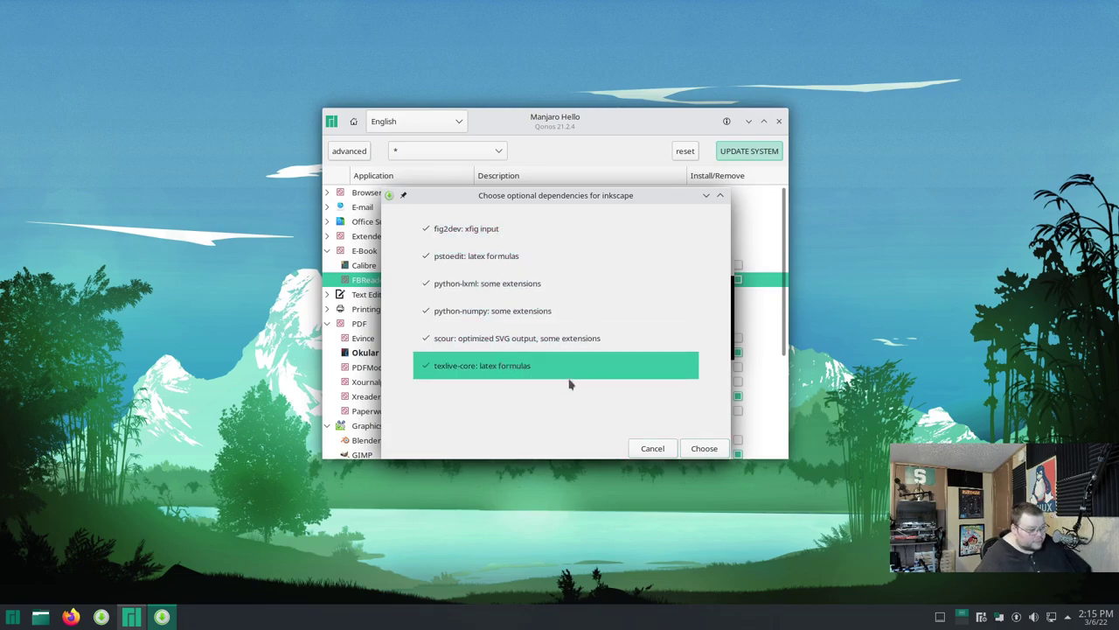
pyautogui.click(704, 449)
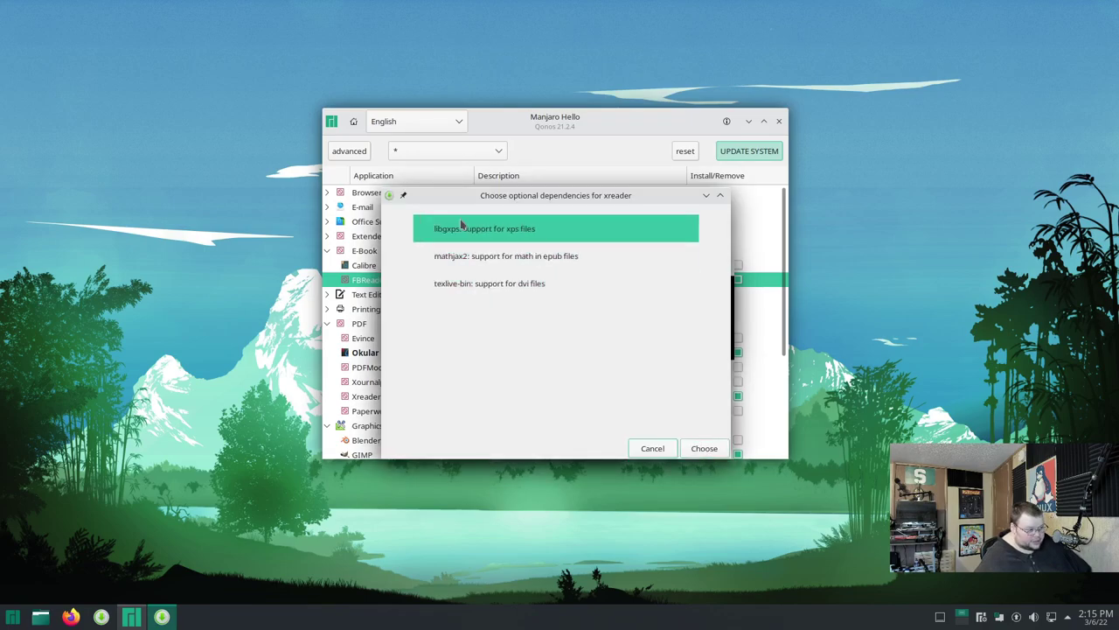
pyautogui.click(462, 226)
pyautogui.click(475, 255)
pyautogui.click(704, 449)
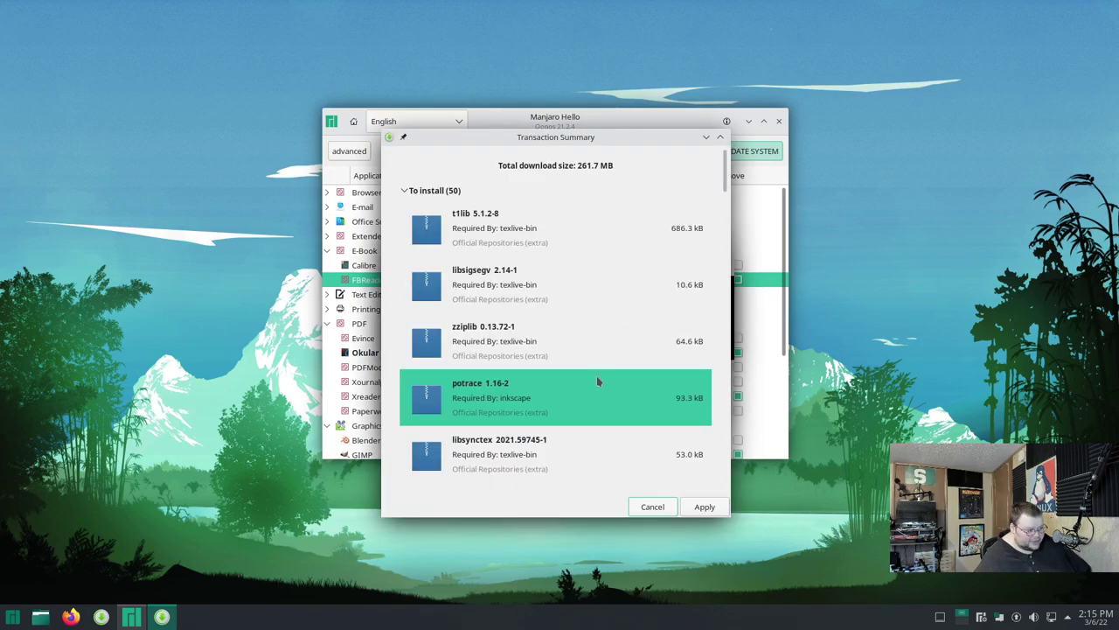
pyautogui.click(701, 509)
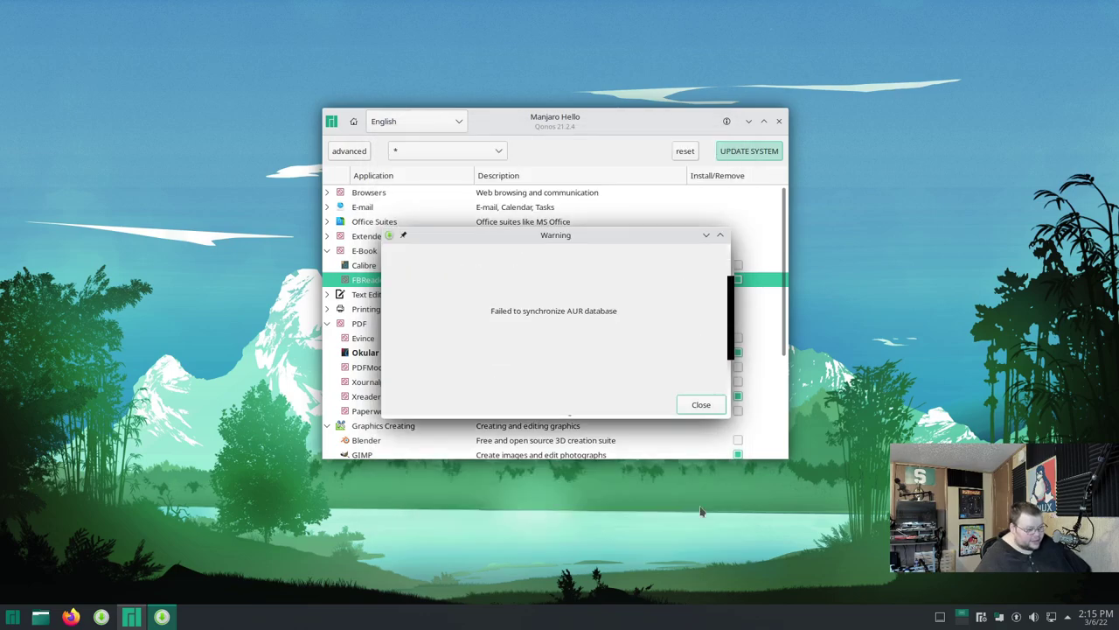
pyautogui.click(700, 405)
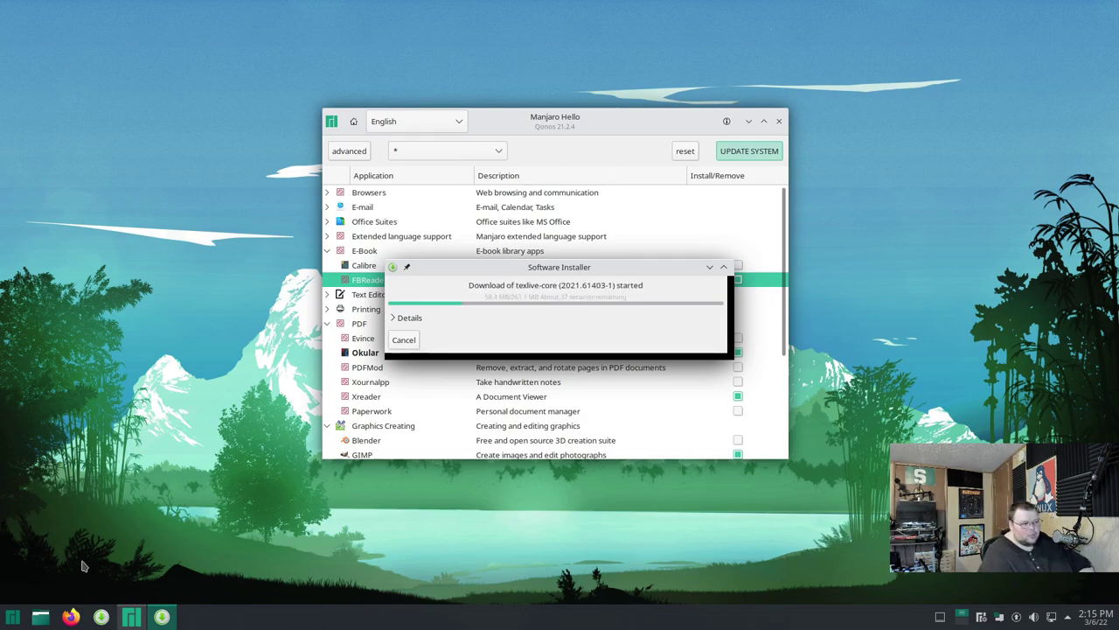
# Try to refresh the package databases in a Konsole terminal with sudo pacman -Syy, entering the account password, and close the terminal.
pyautogui.hotkey('ctrl', 'alt', 't')
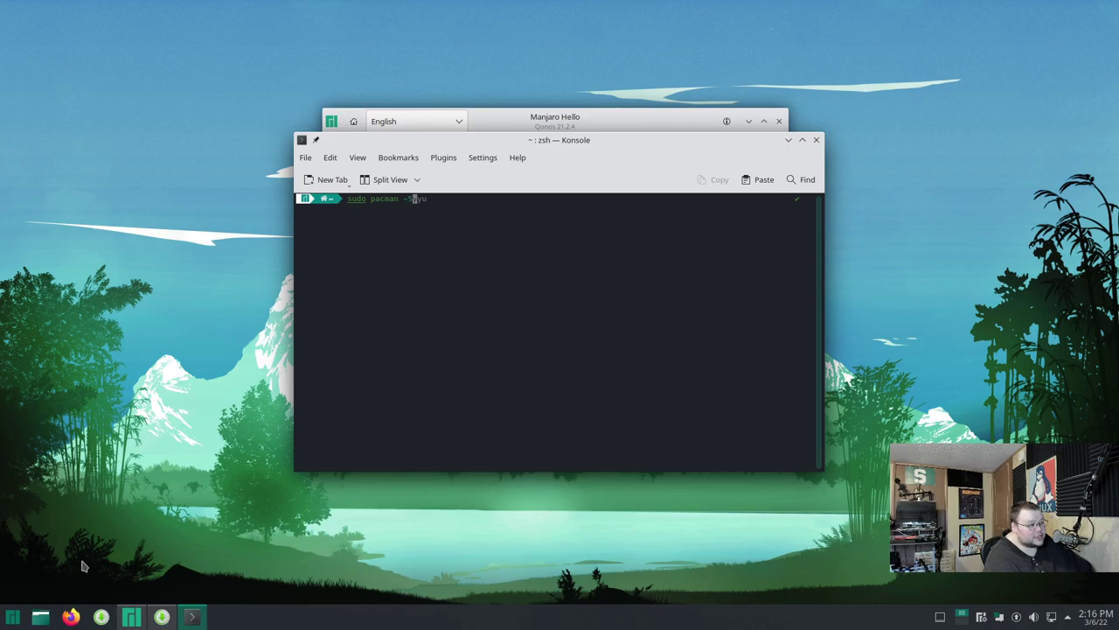
pyautogui.press('Return')
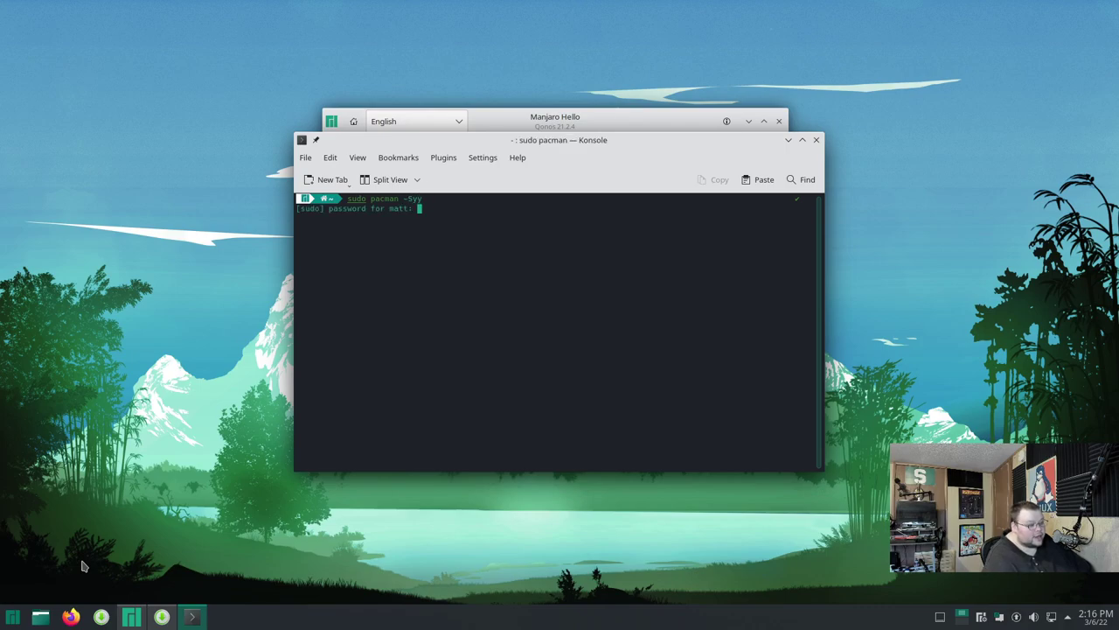
pyautogui.press('Return')
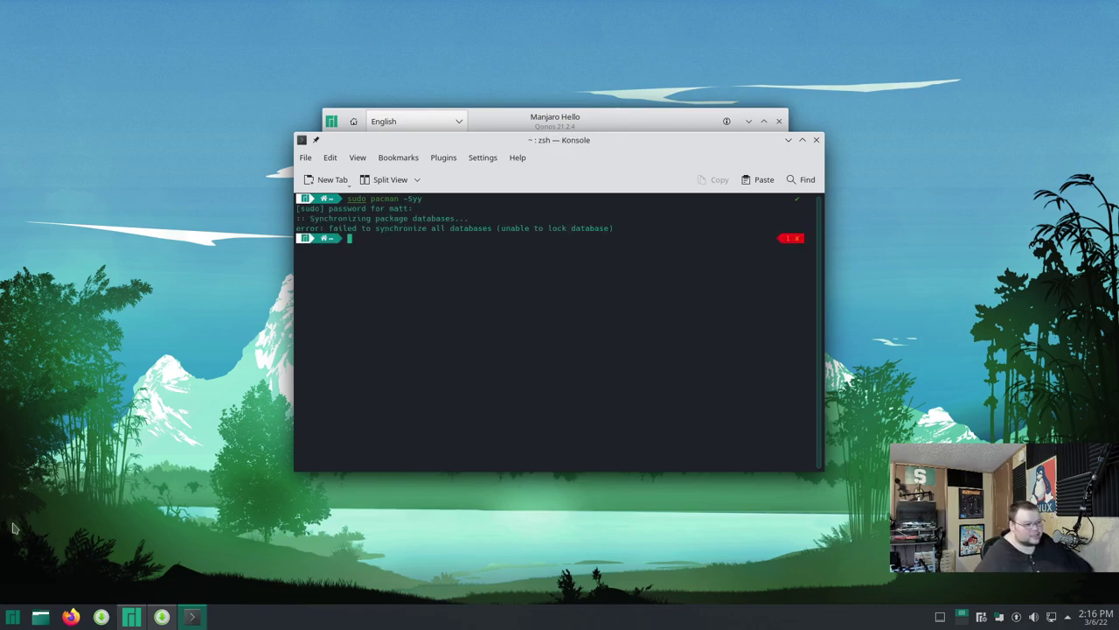
pyautogui.click(818, 139)
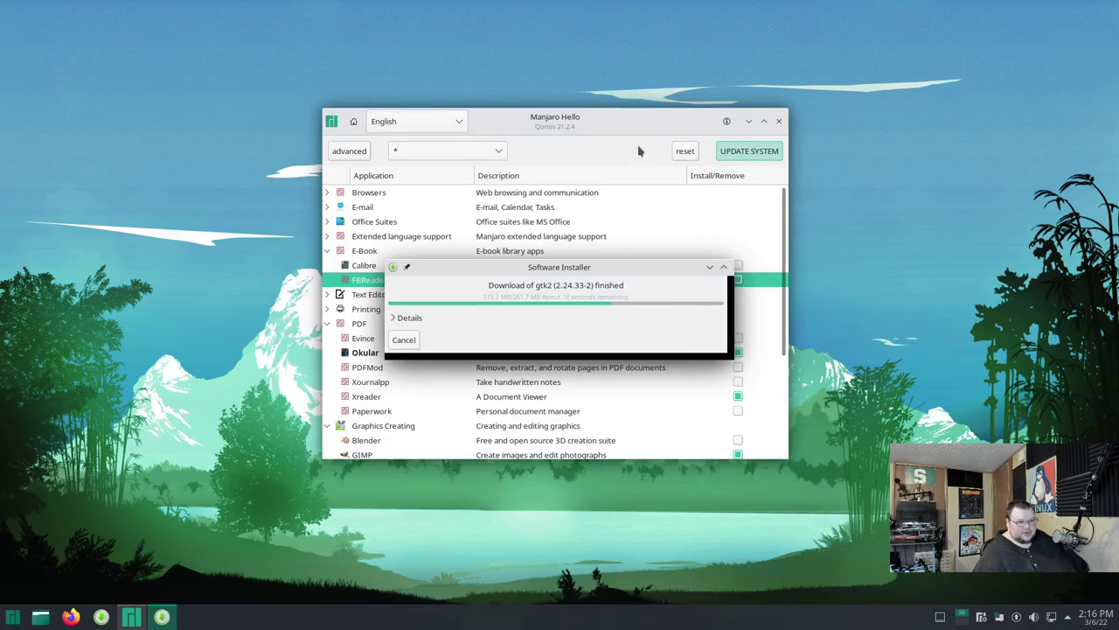